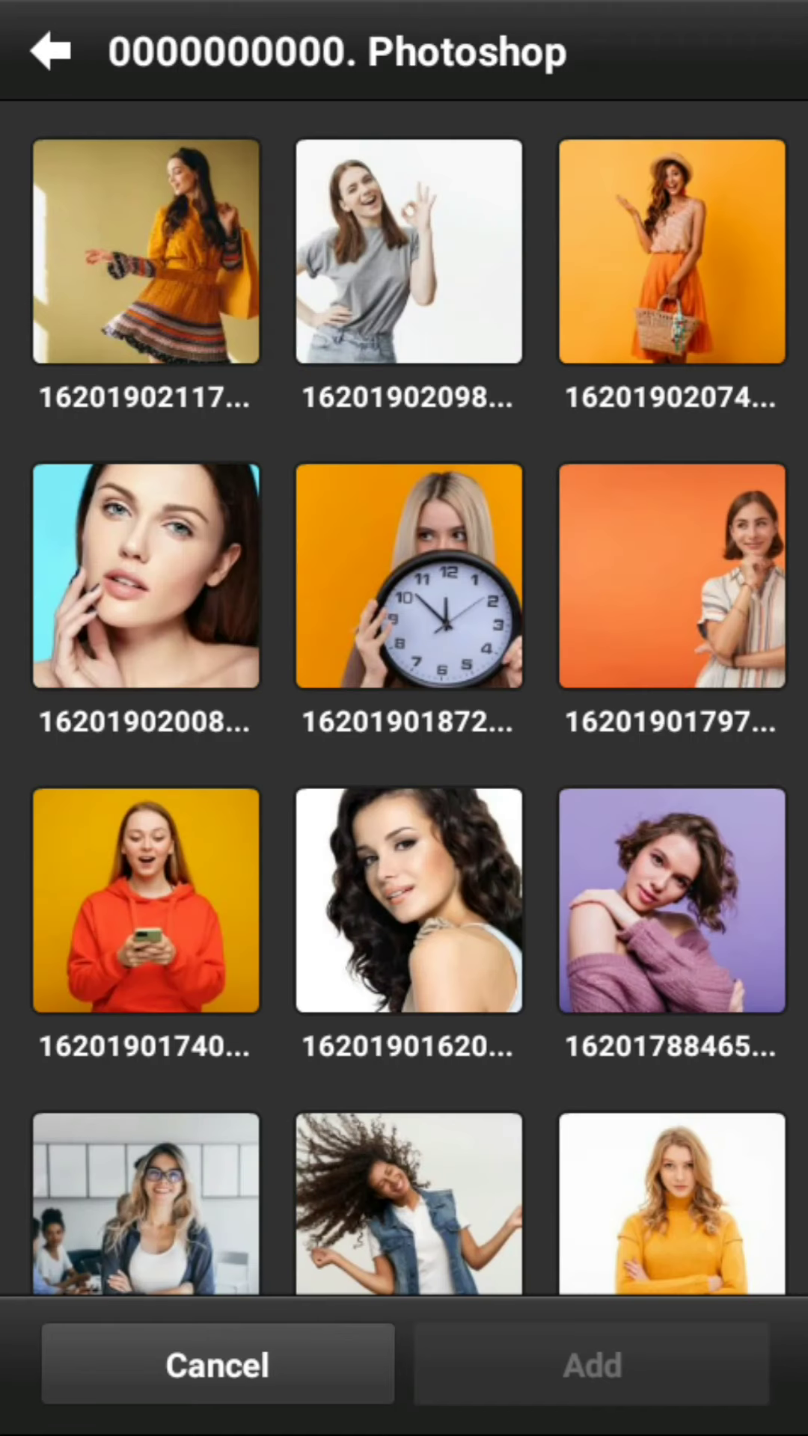
scroll(507, 1095, "down", 7)
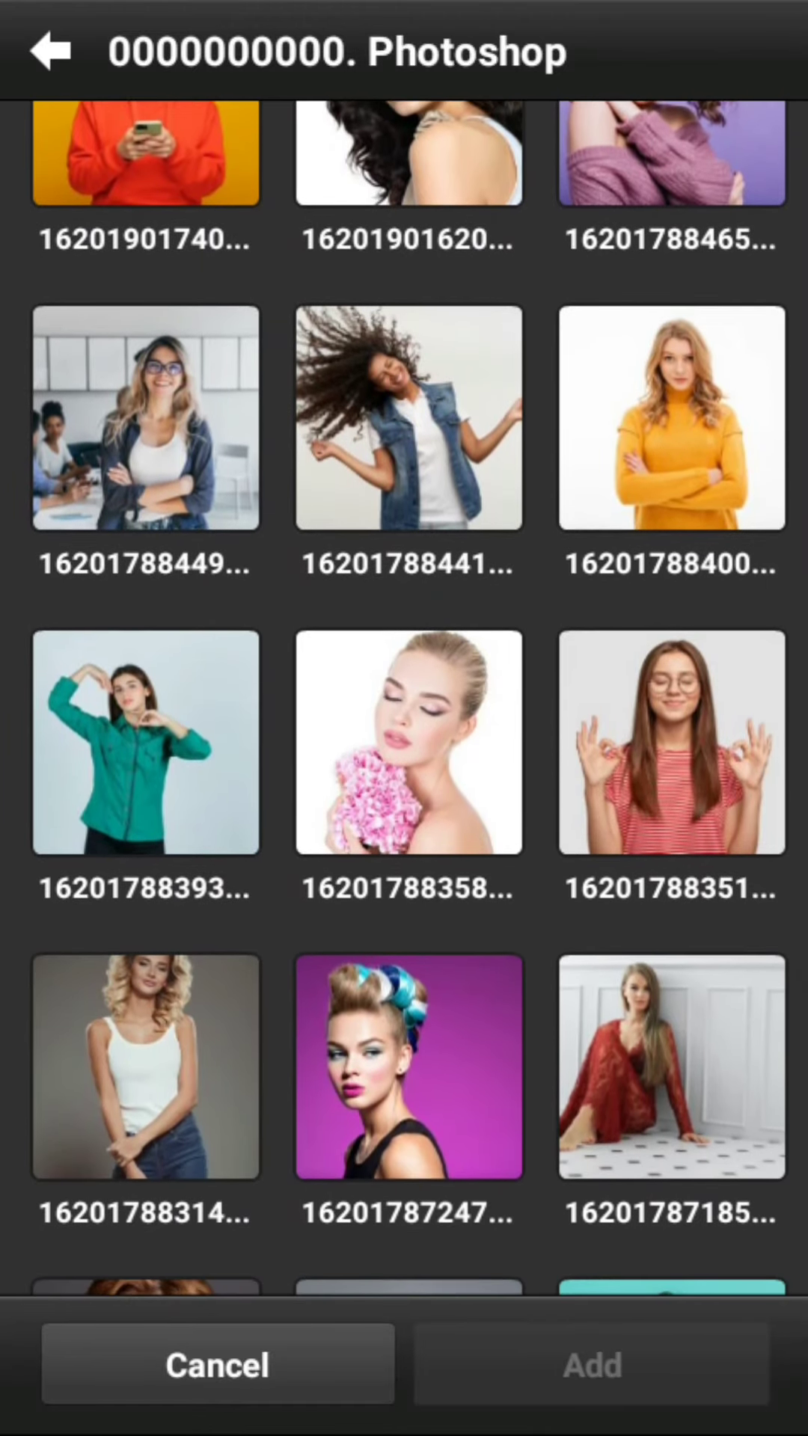
scroll(542, 746, "down", 3)
scroll(542, 746, "down", 3)
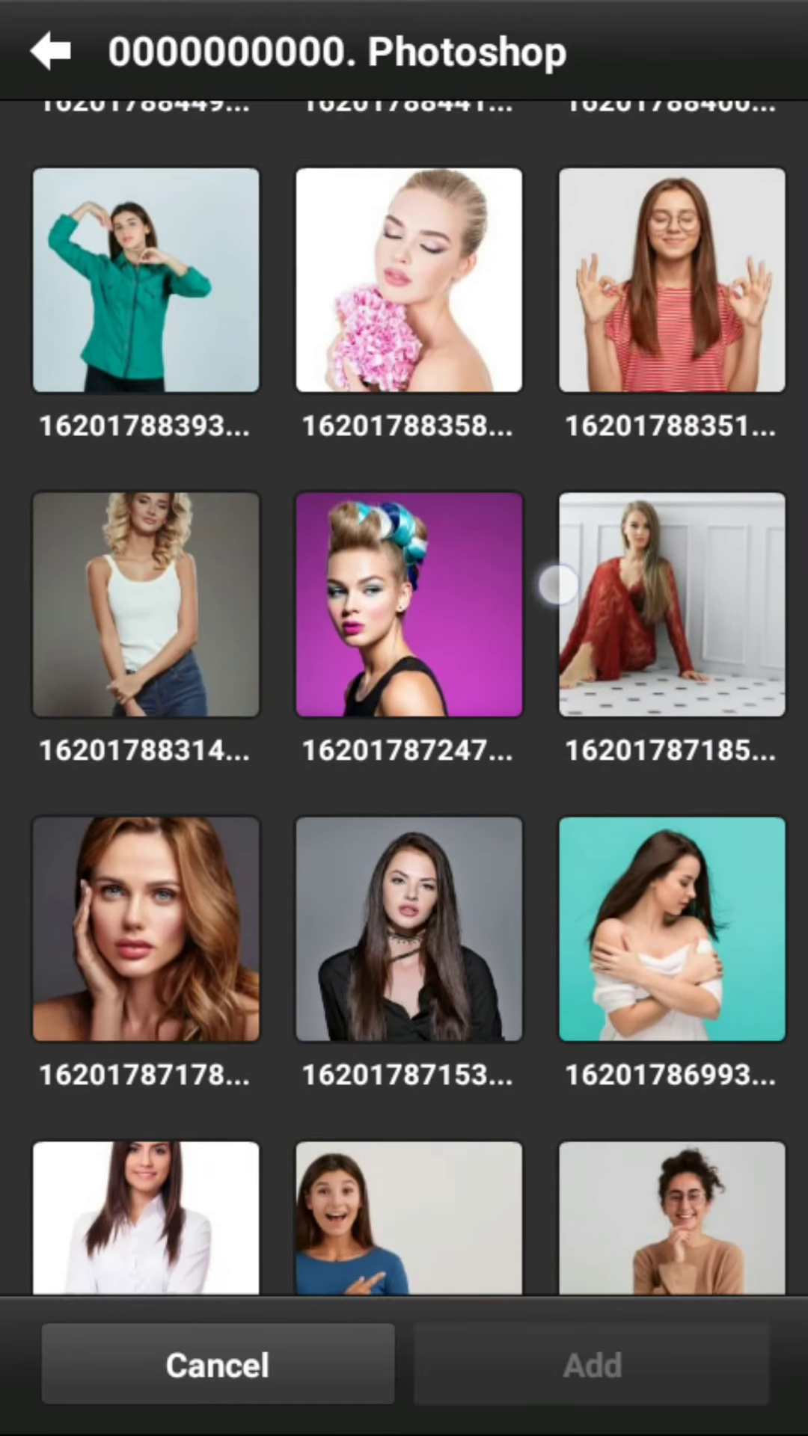
scroll(409, 696, "down", 1)
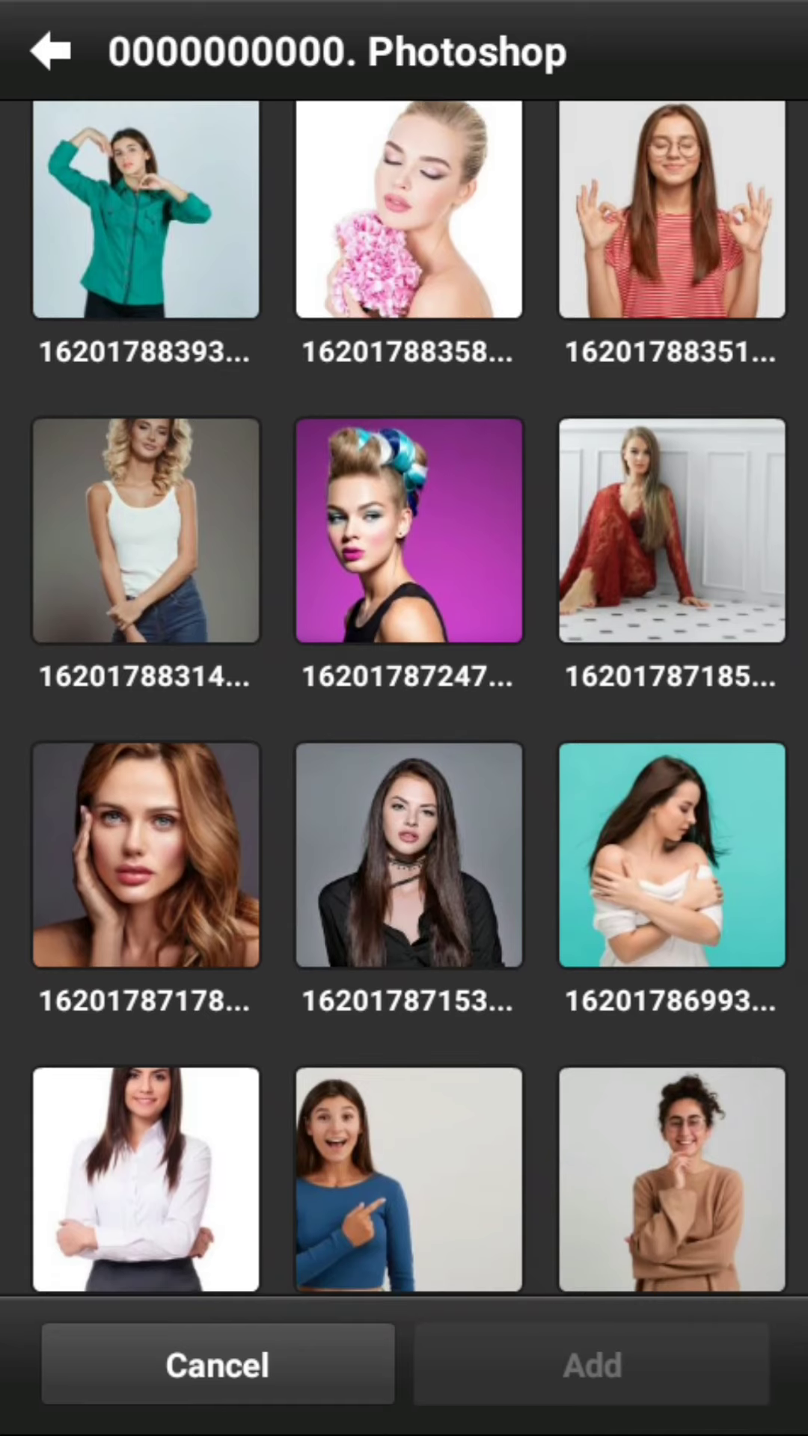
Add the portrait of the auburn-haired woman with her hand on her face as a project
left_click(147, 835)
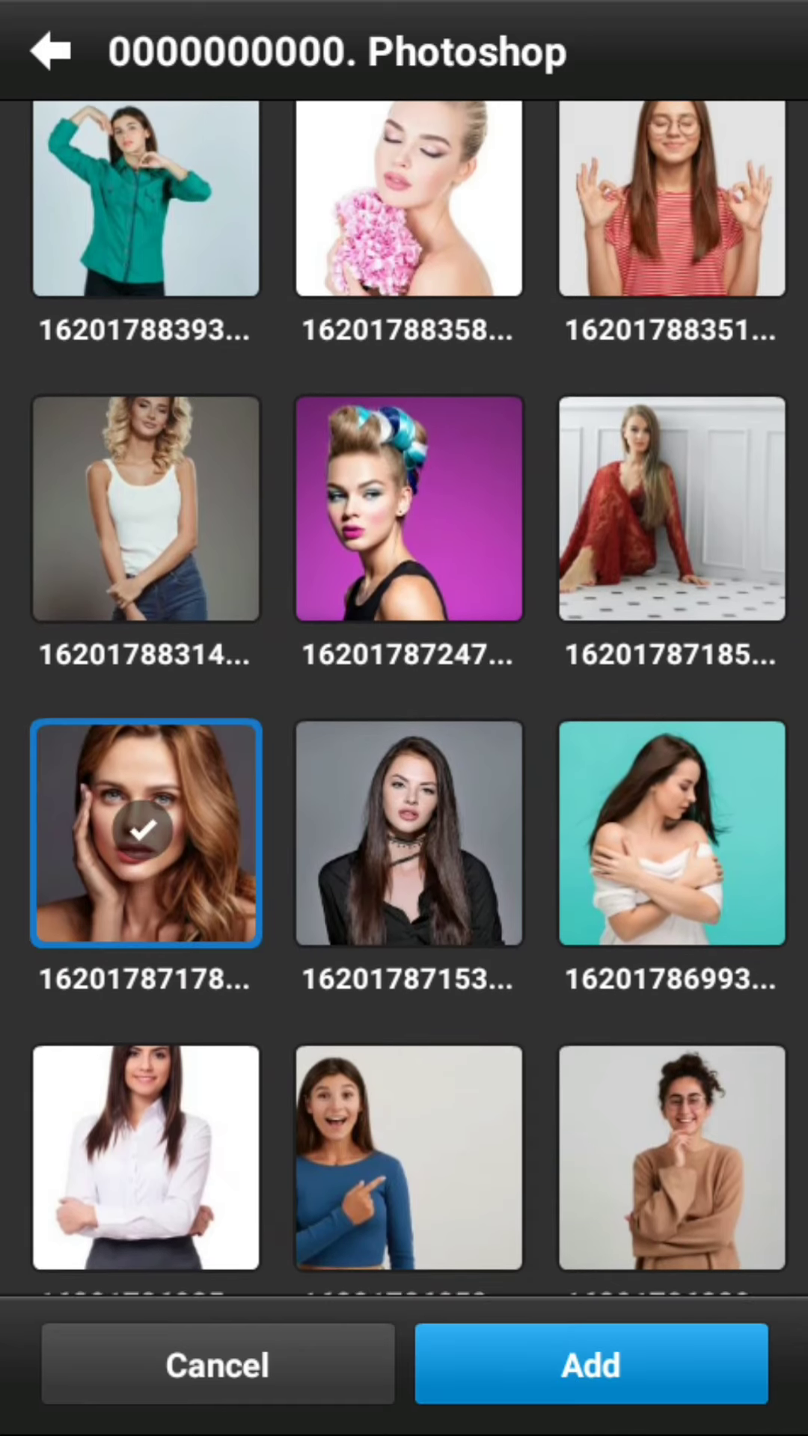
left_click(611, 1359)
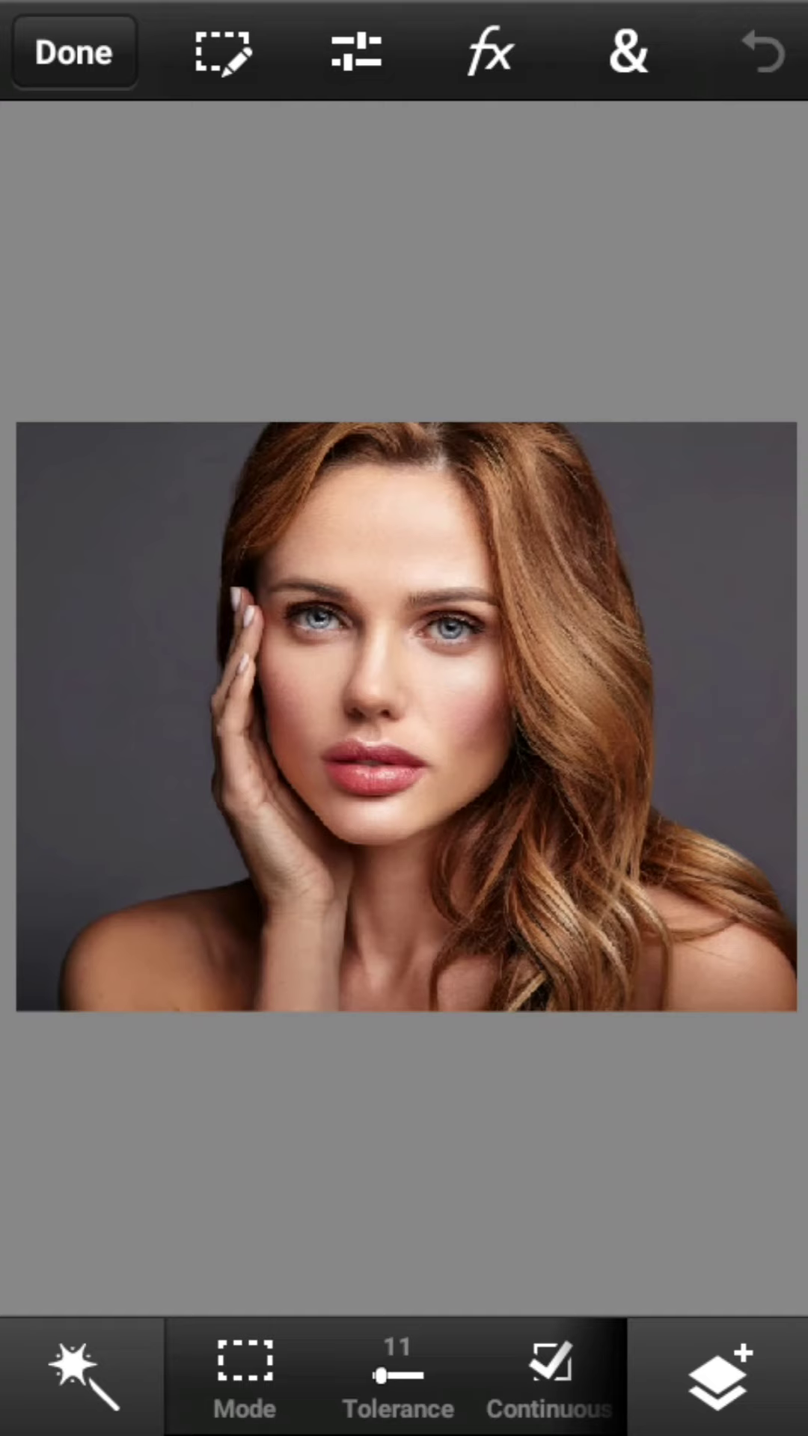
Start a Gradient on the portrait from the top tools menu
left_click(626, 52)
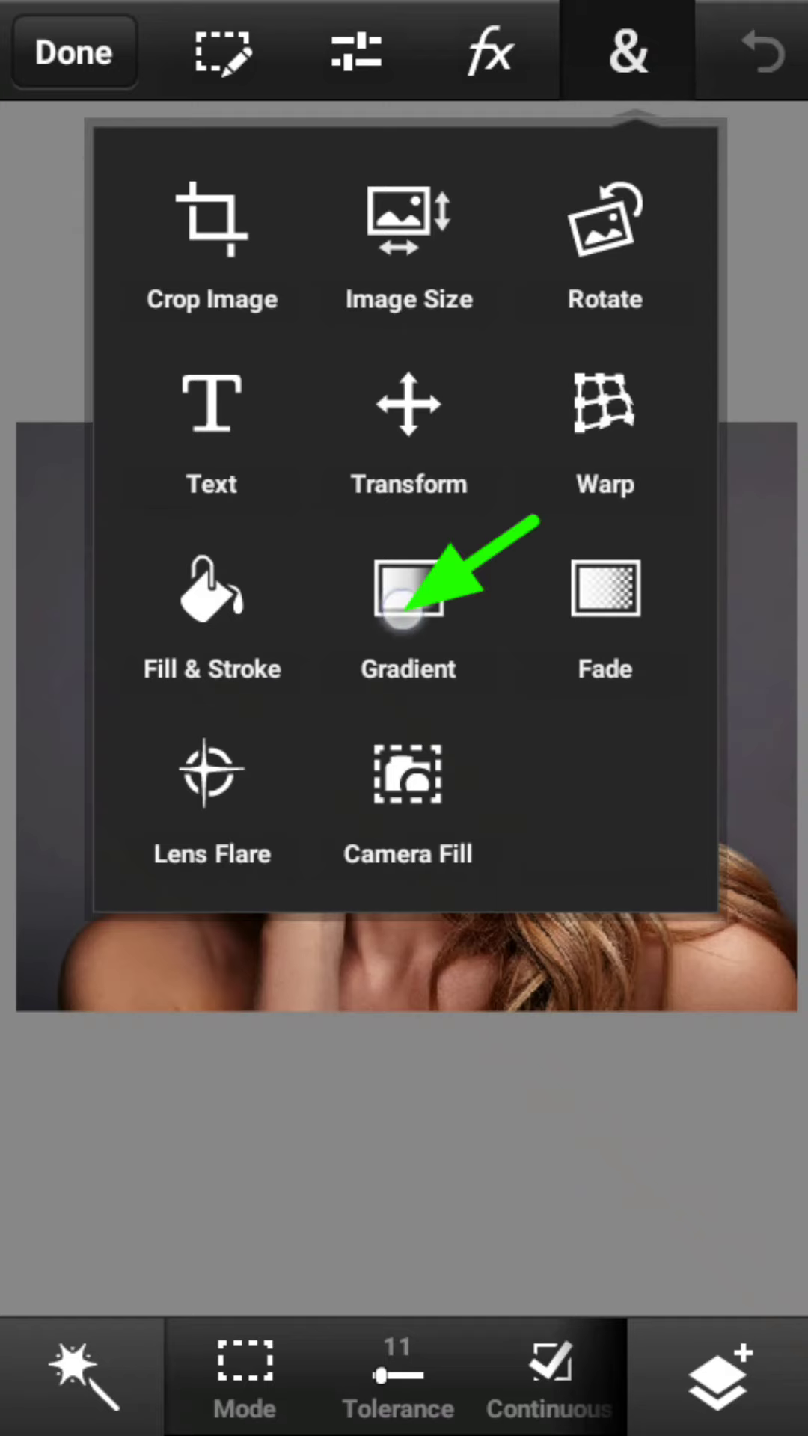
left_click(404, 611)
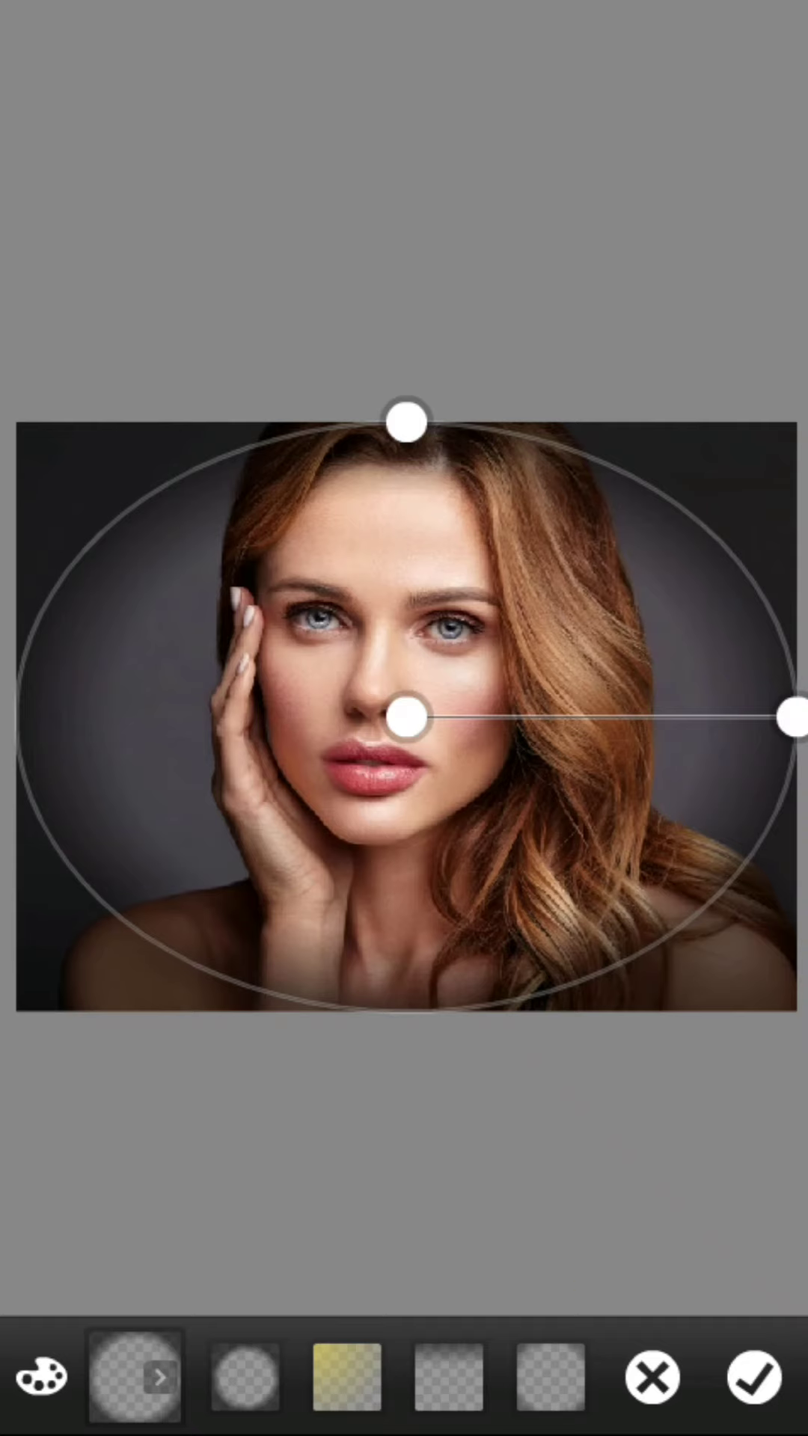
Resize the gradient ellipse so it frames the face and covers most of the photo
left_click(794, 714)
left_click_drag(793, 715, 641, 705)
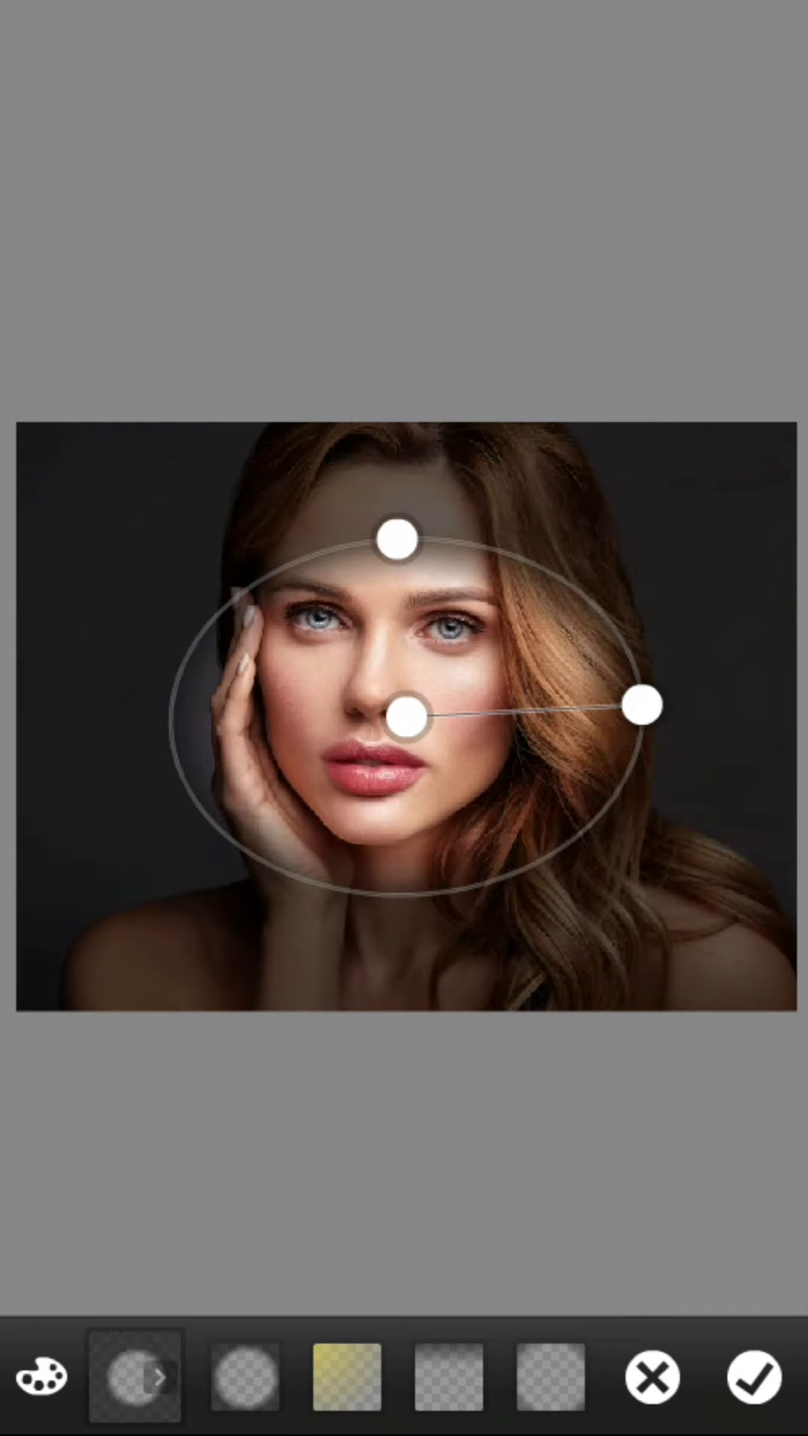
left_click_drag(642, 705, 783, 721)
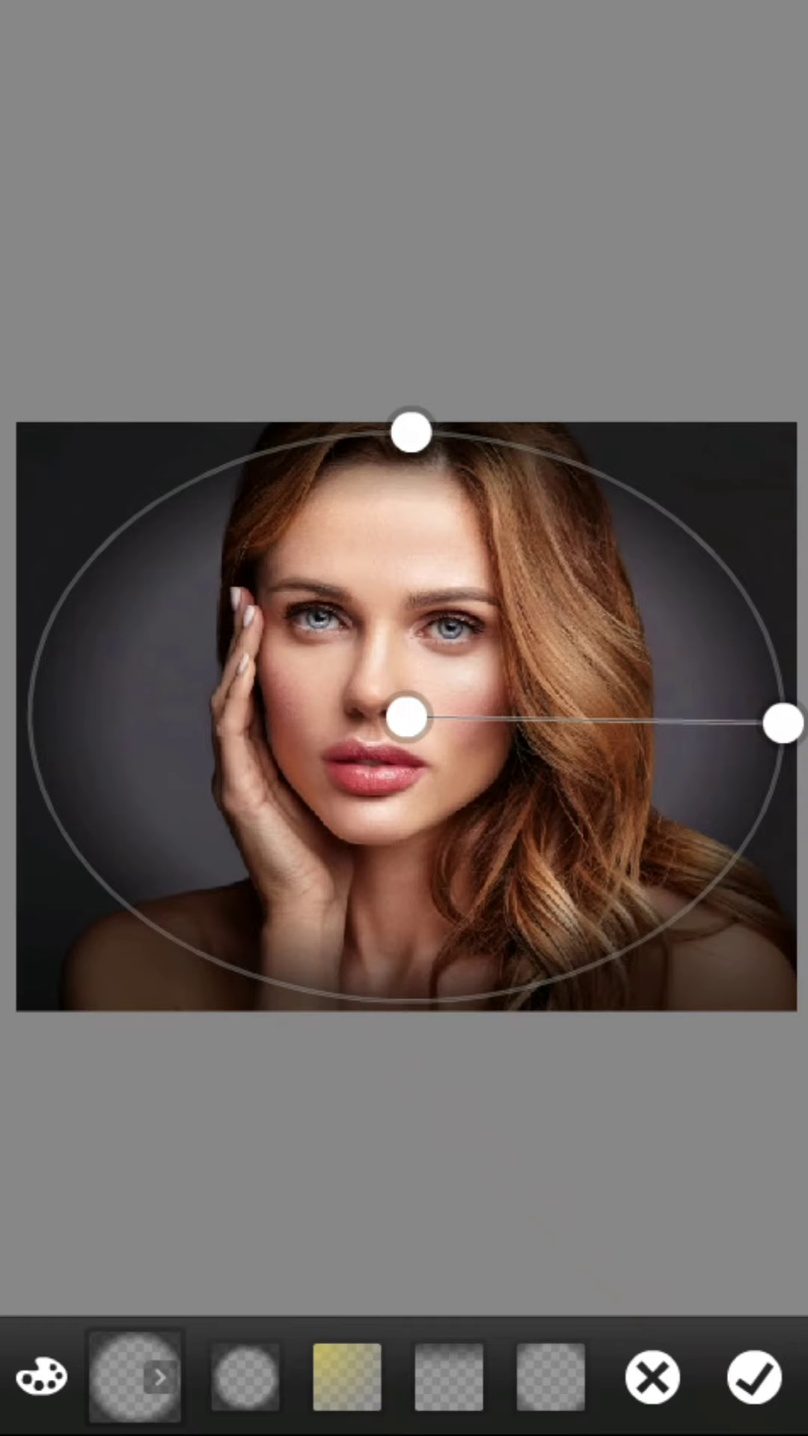
left_click_drag(783, 720, 793, 717)
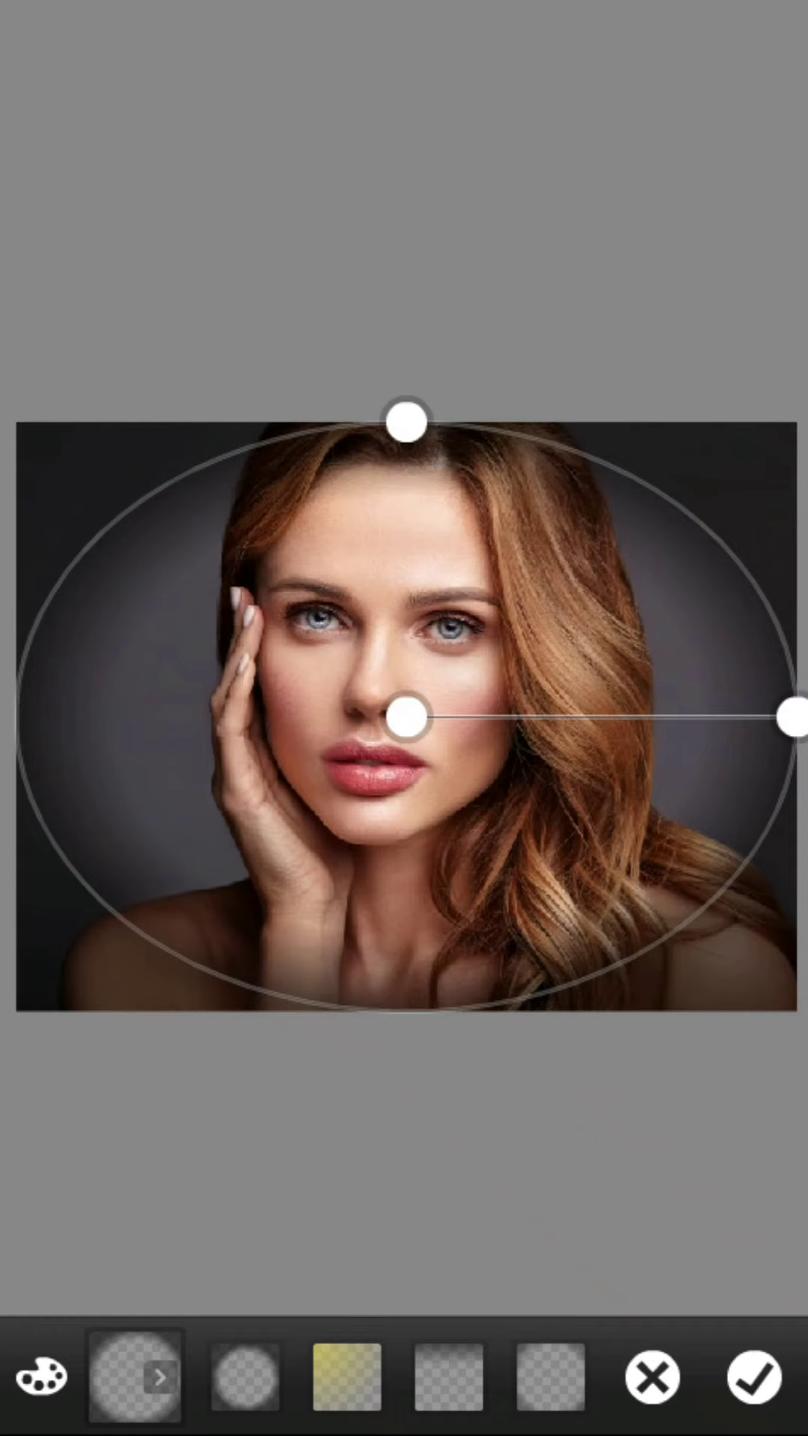
Try several gradient presets, ending on the black-edged oval radial vignette
left_click(347, 1376)
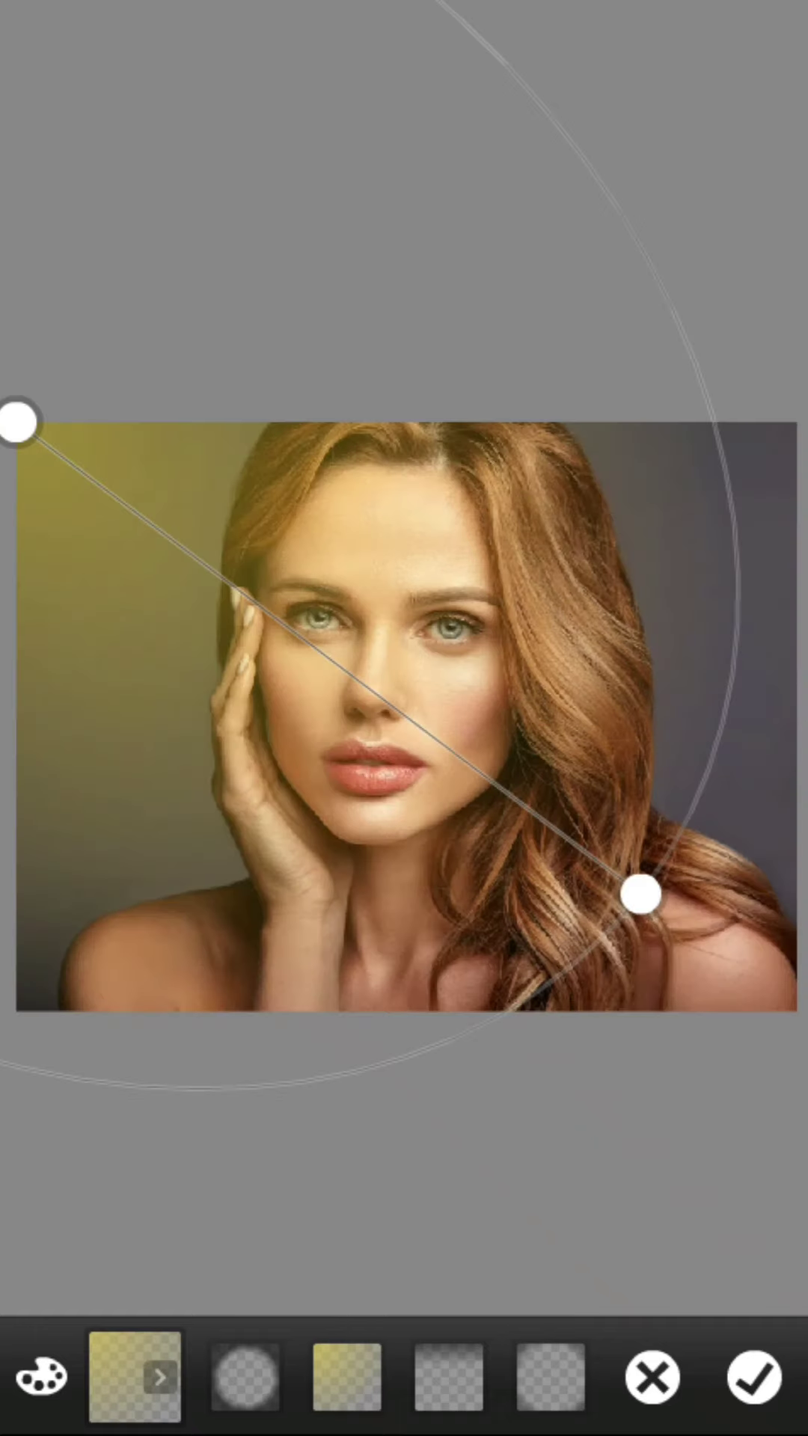
left_click(449, 1376)
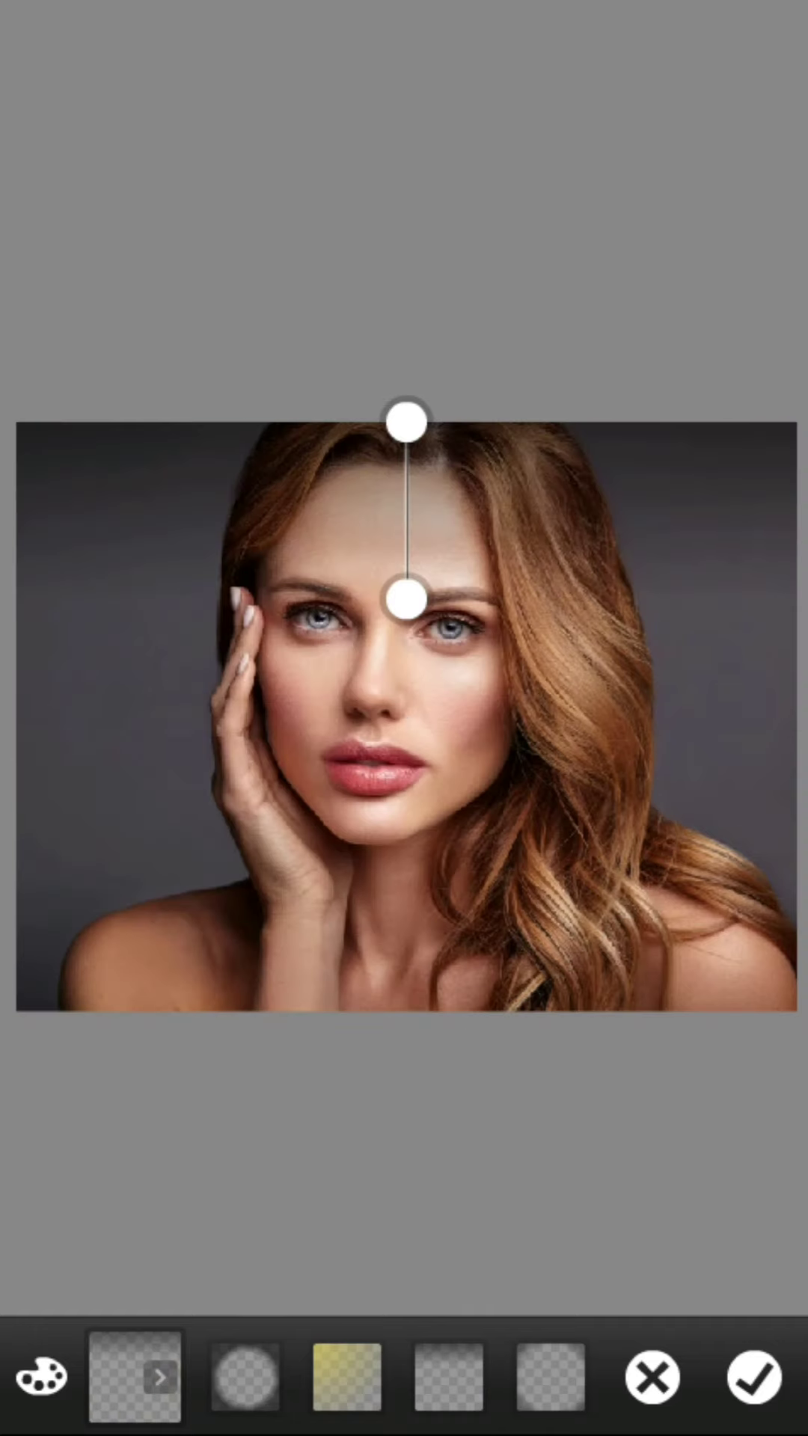
left_click(550, 1377)
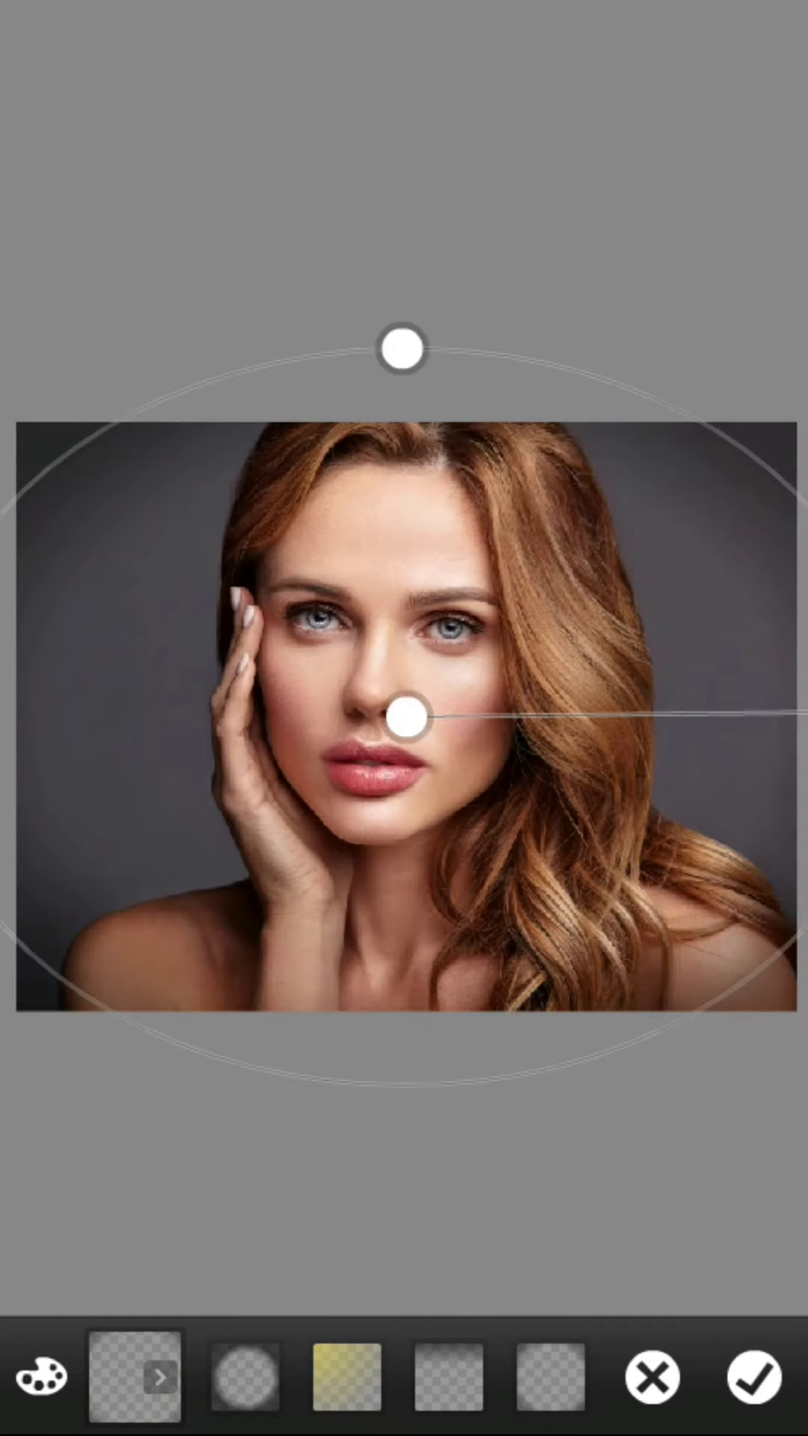
scroll(404, 1376, "right", 3)
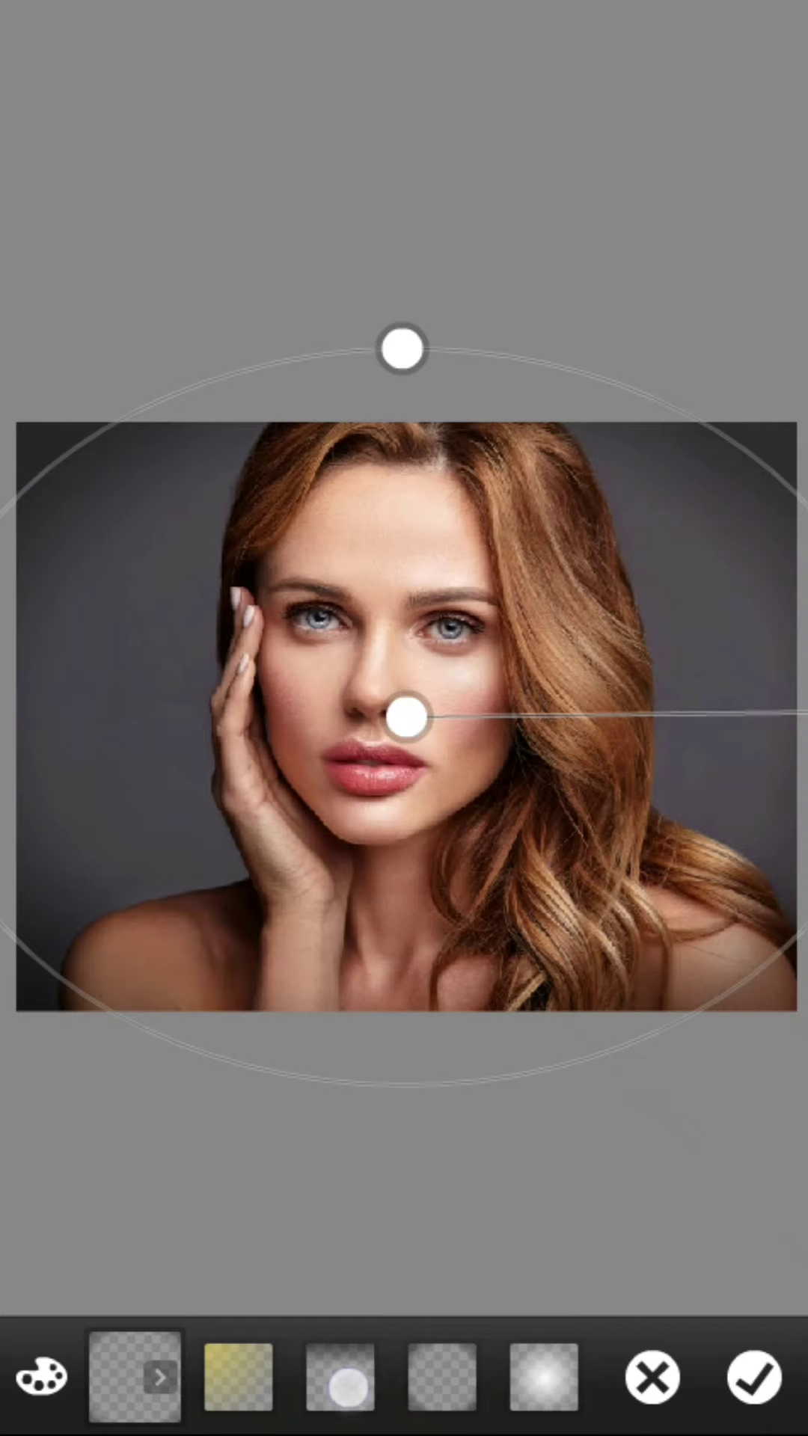
scroll(404, 1377, "right", 1)
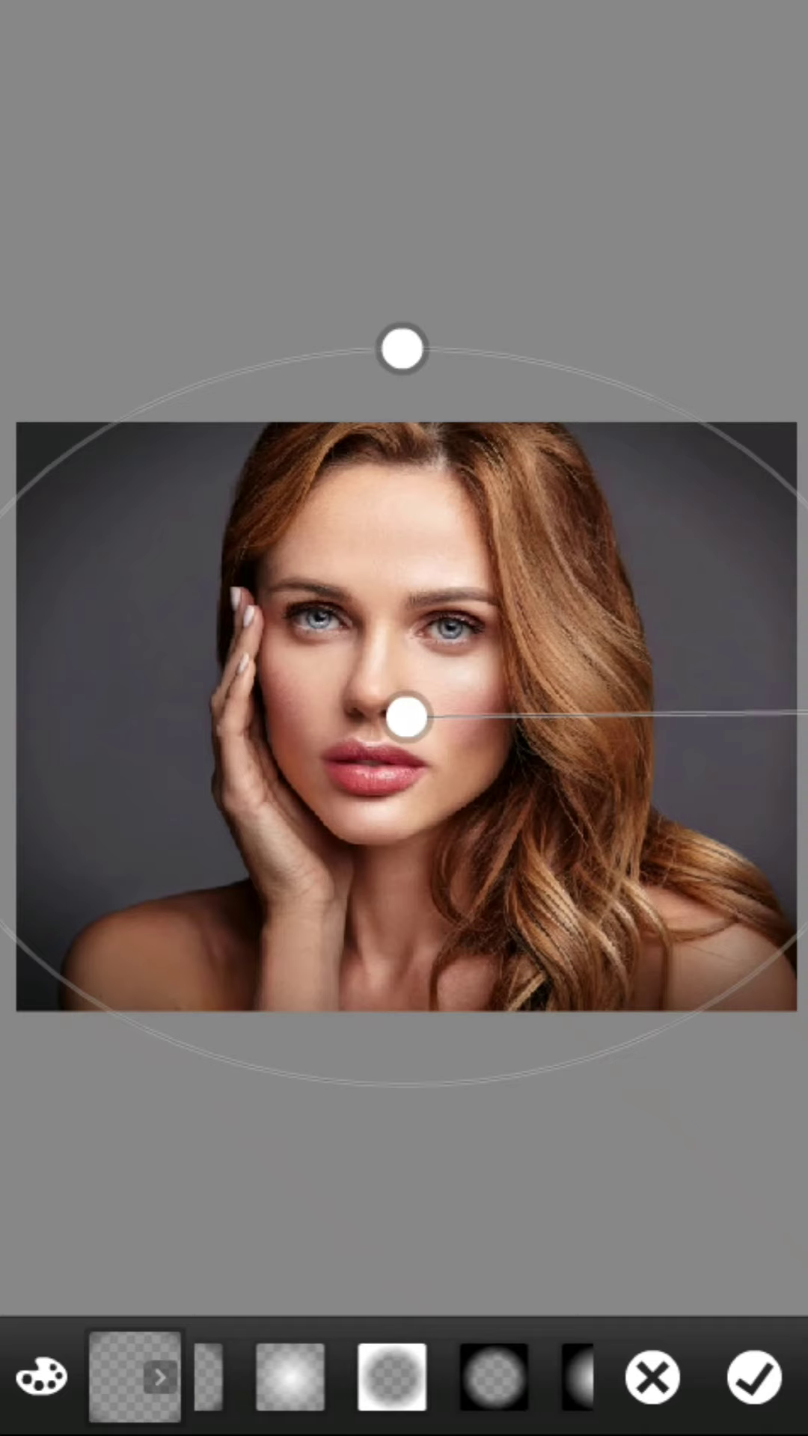
left_click(270, 1377)
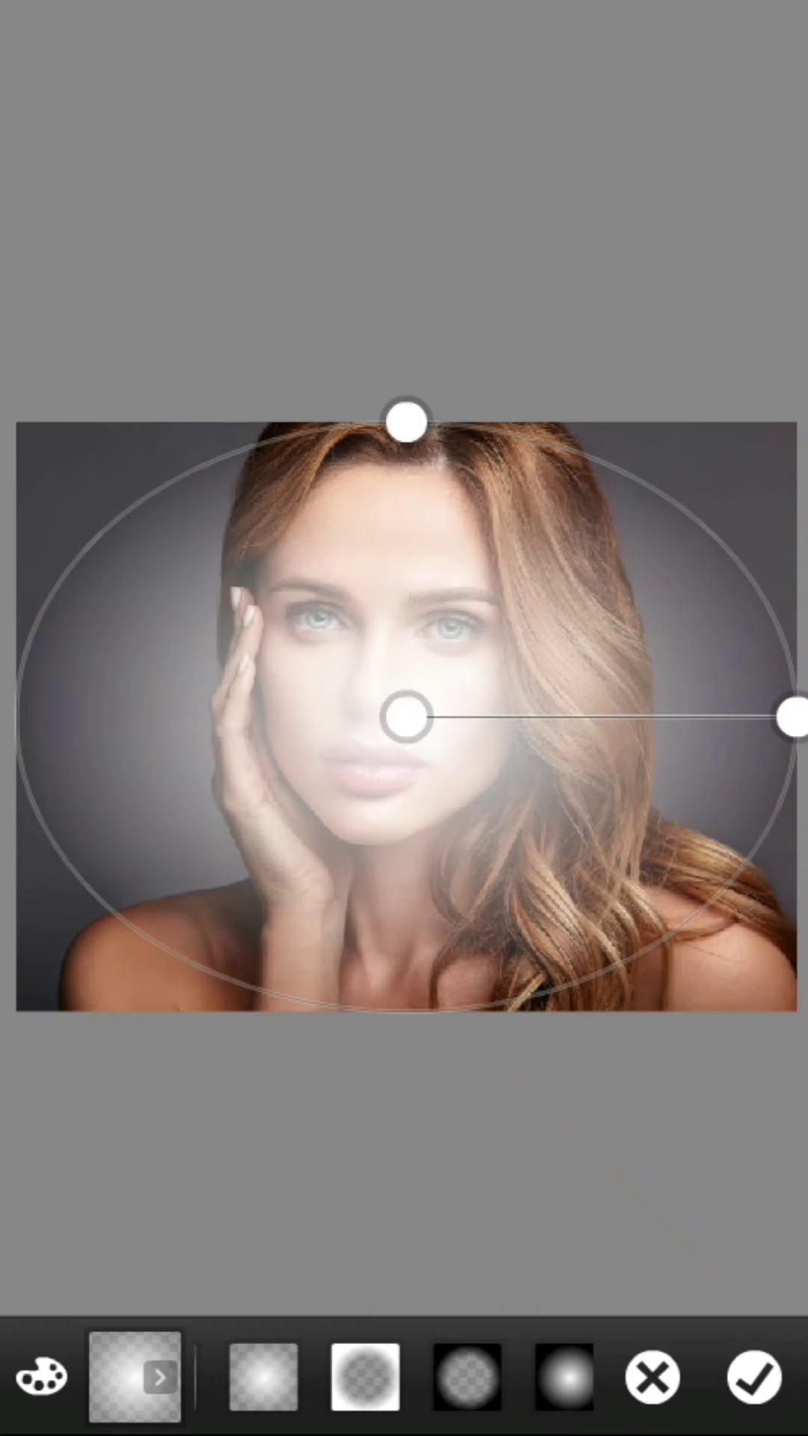
left_click(367, 1376)
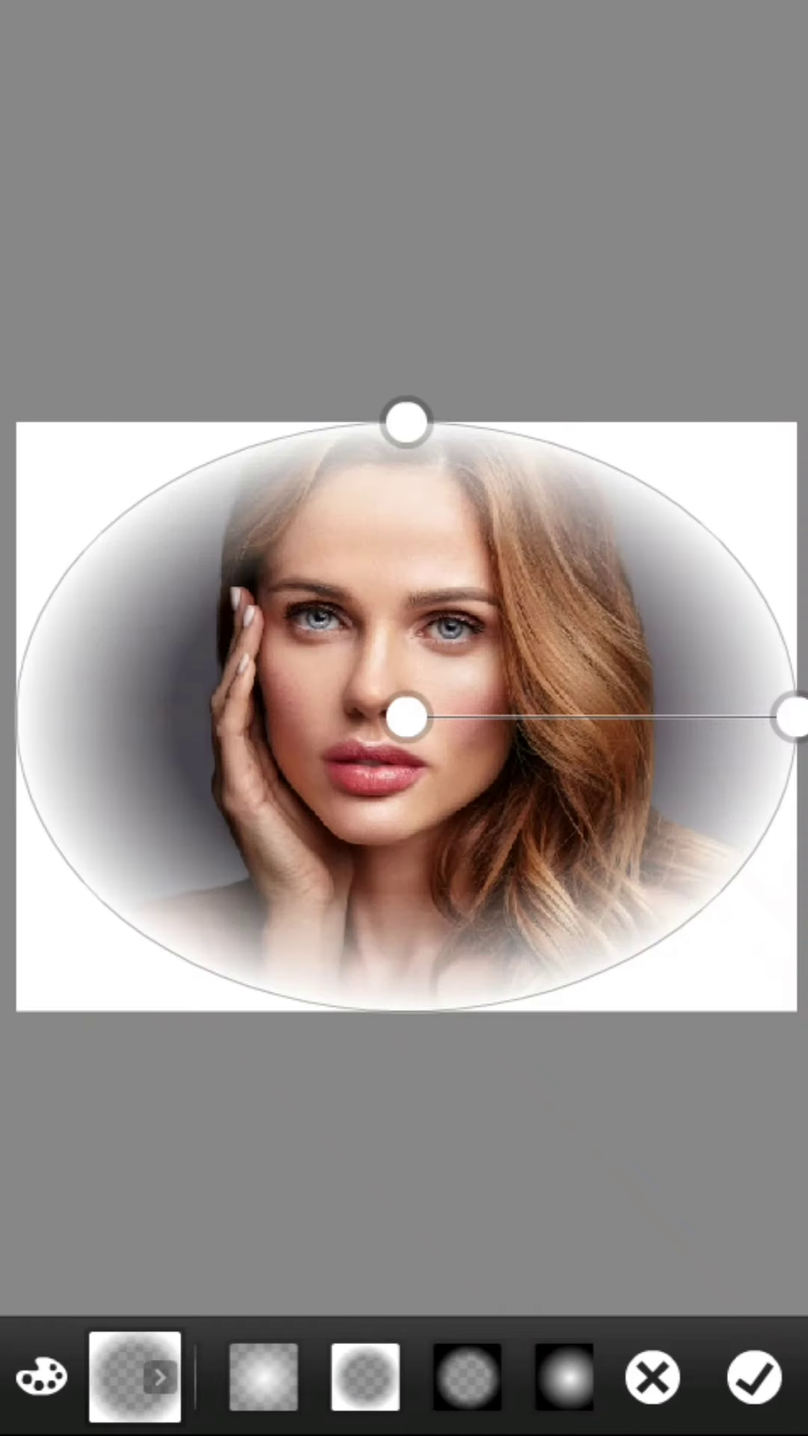
left_click(467, 1392)
scroll(466, 1376, "right", 2)
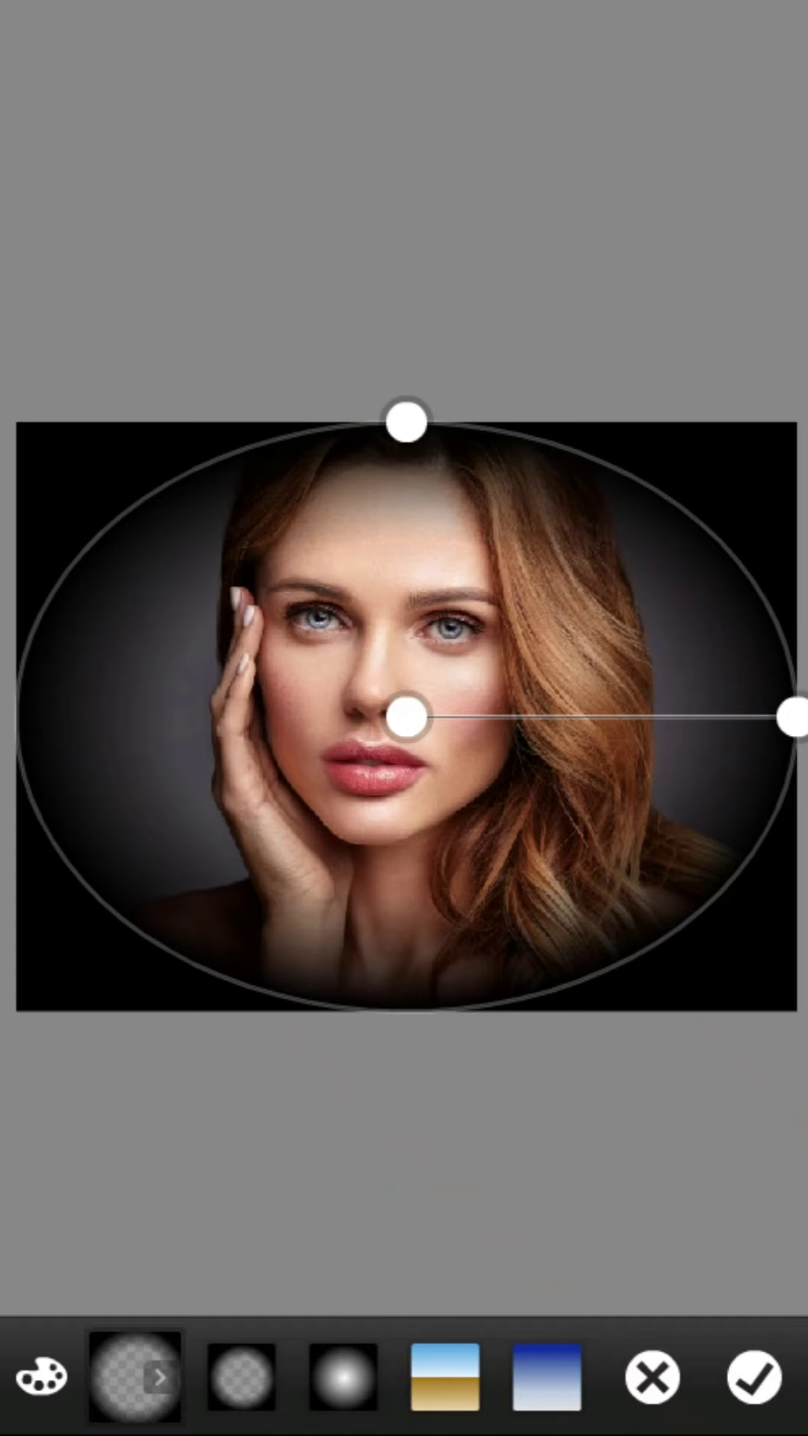
Browse the sky, blue, cream, metallic and rainbow presets, landing on a white-edged radial vignette
left_click(339, 1378)
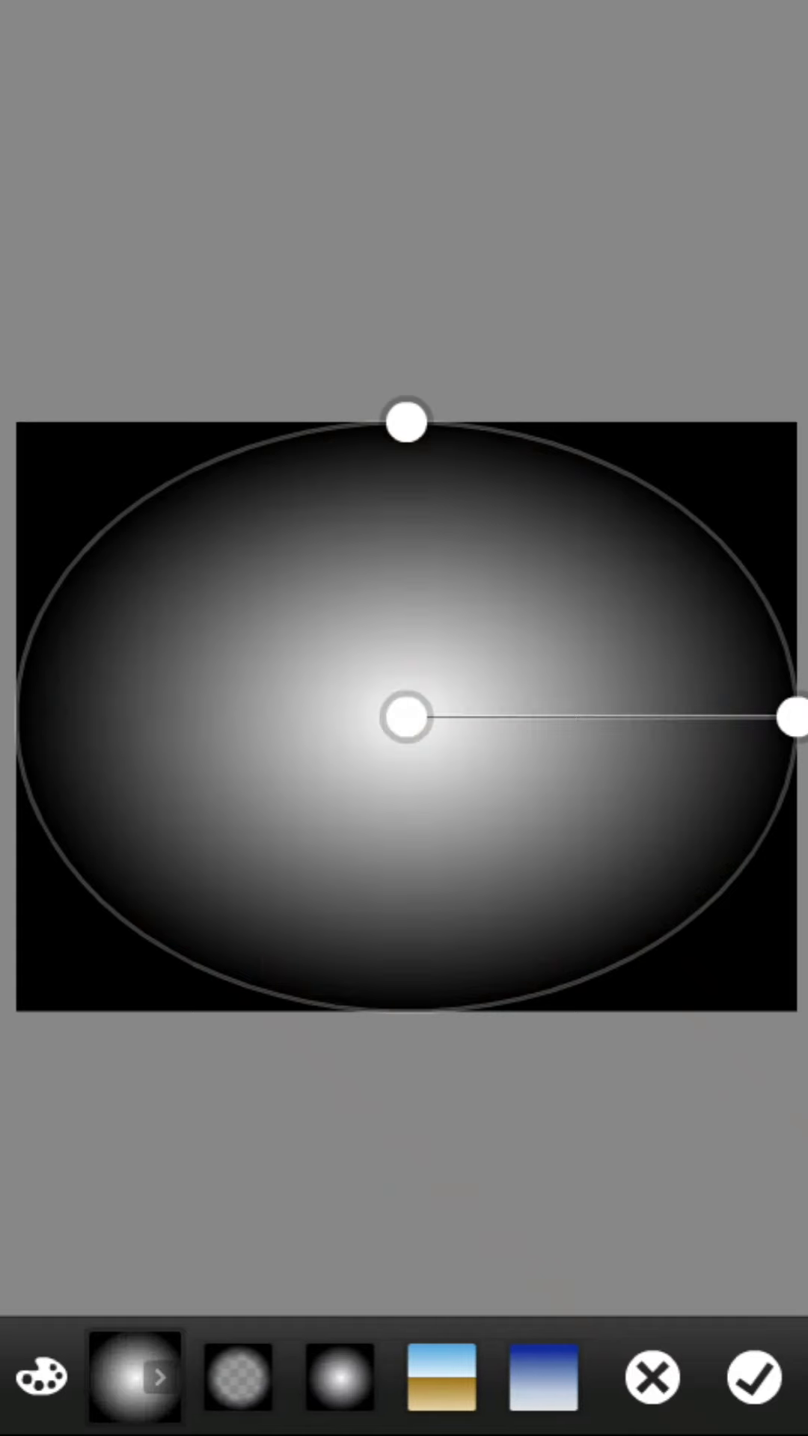
left_click(442, 1379)
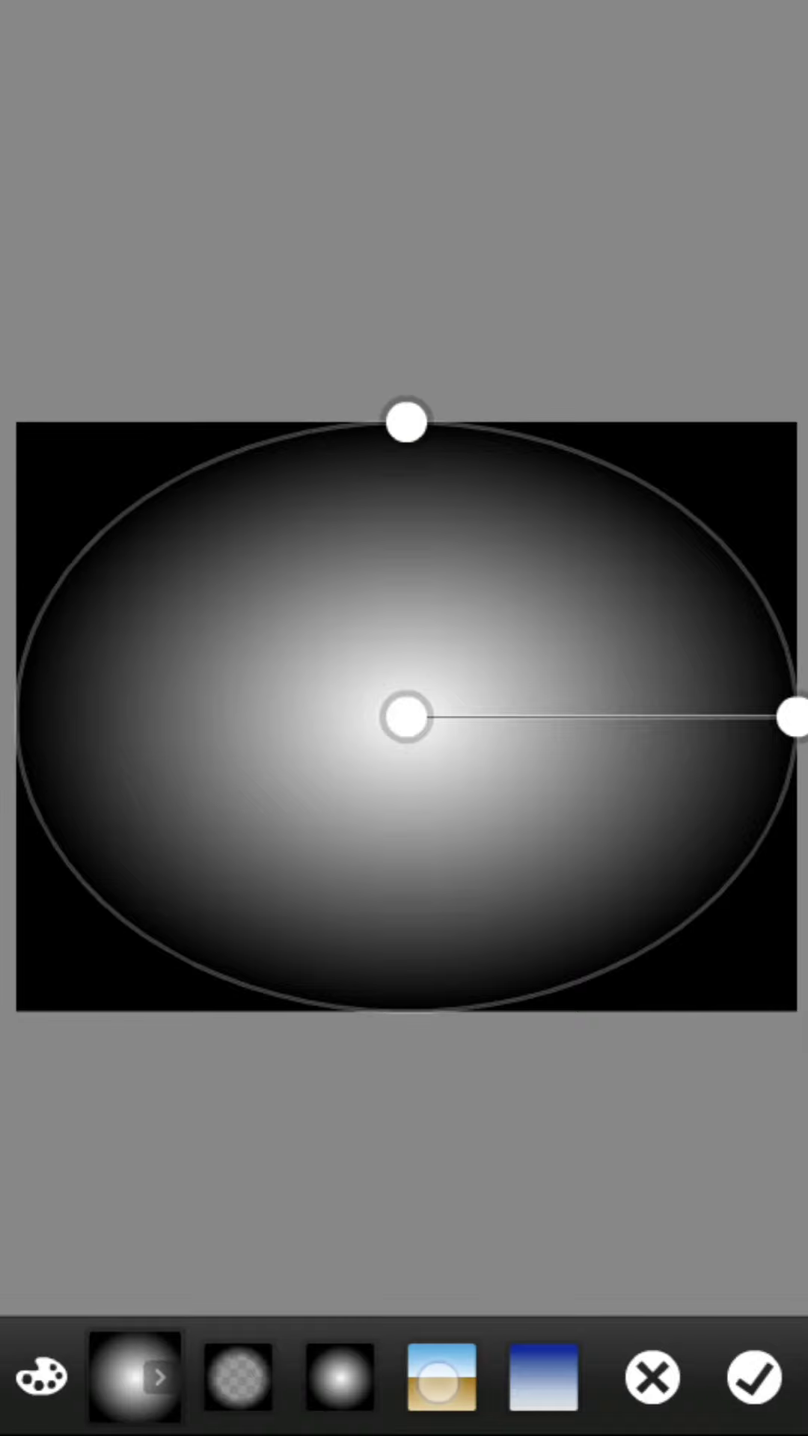
left_click(544, 1378)
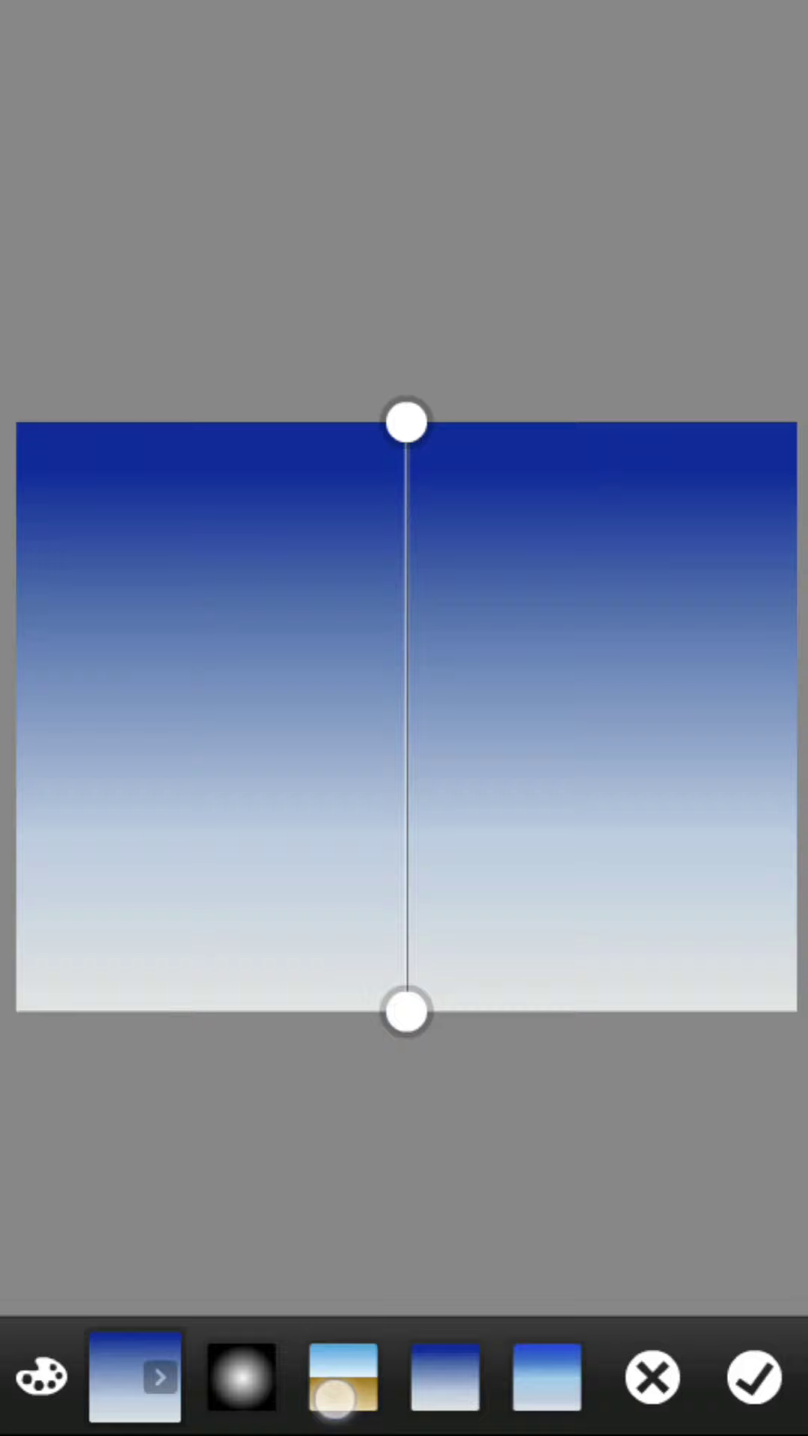
left_click_drag(494, 1383, 260, 1401)
left_click(343, 1398)
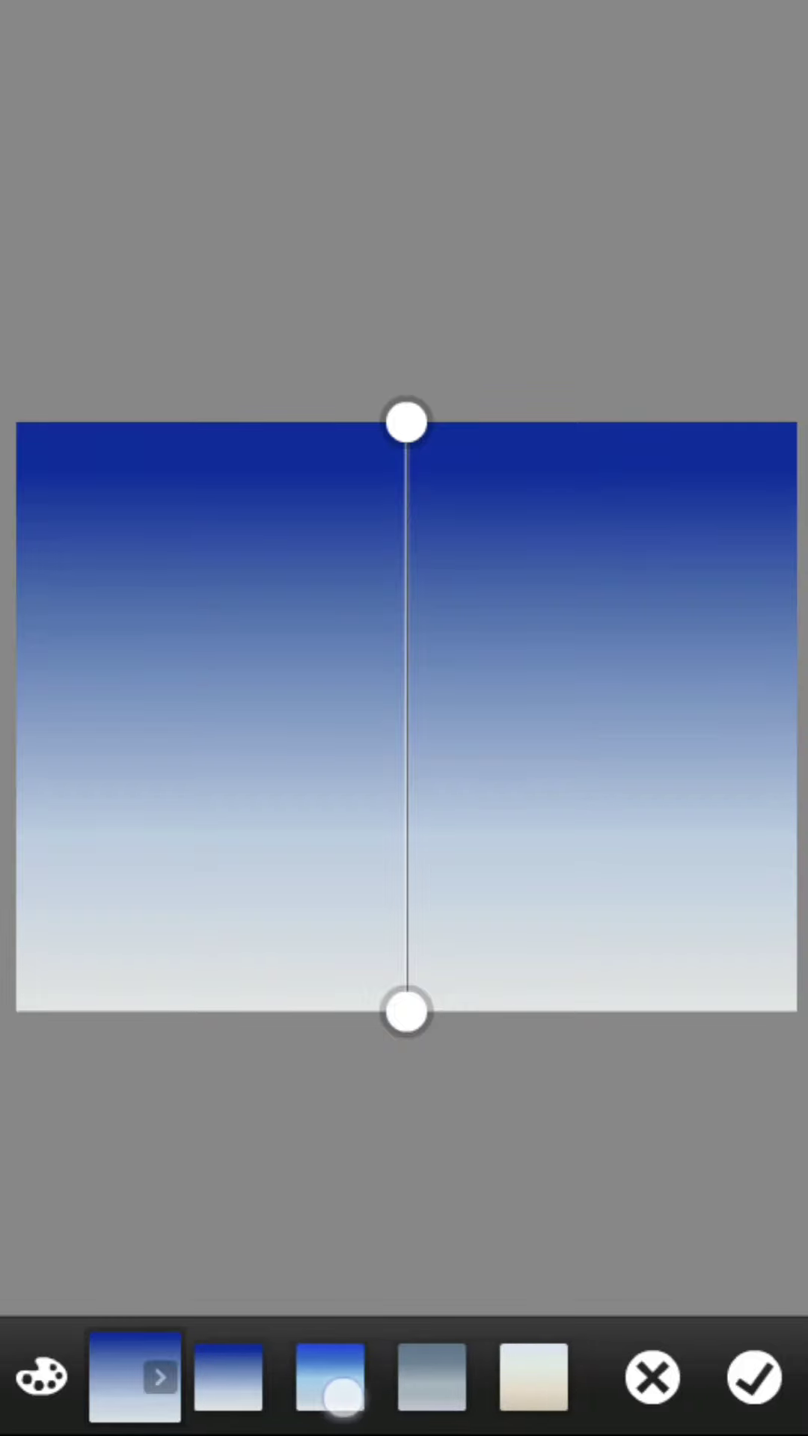
left_click(401, 1374)
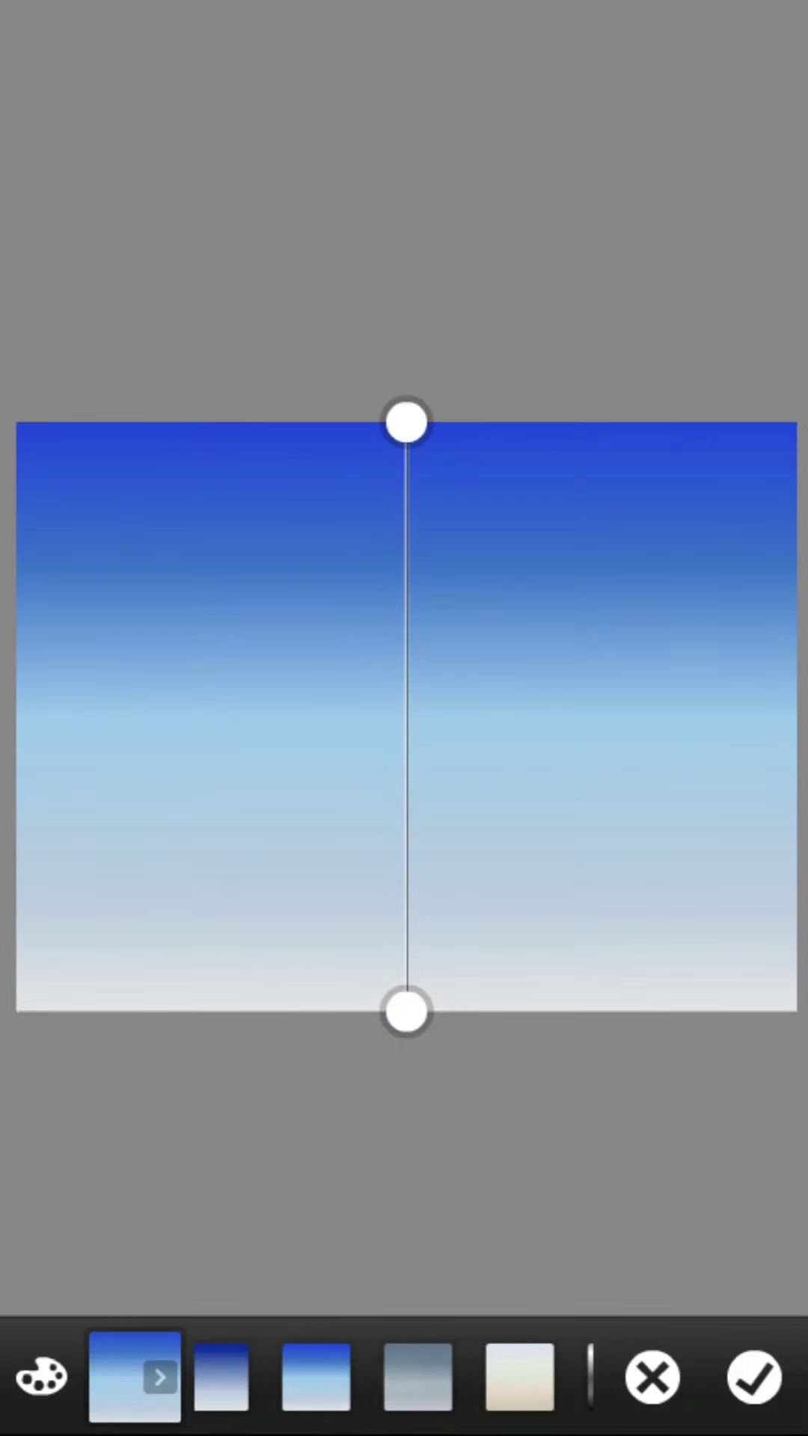
left_click(517, 1382)
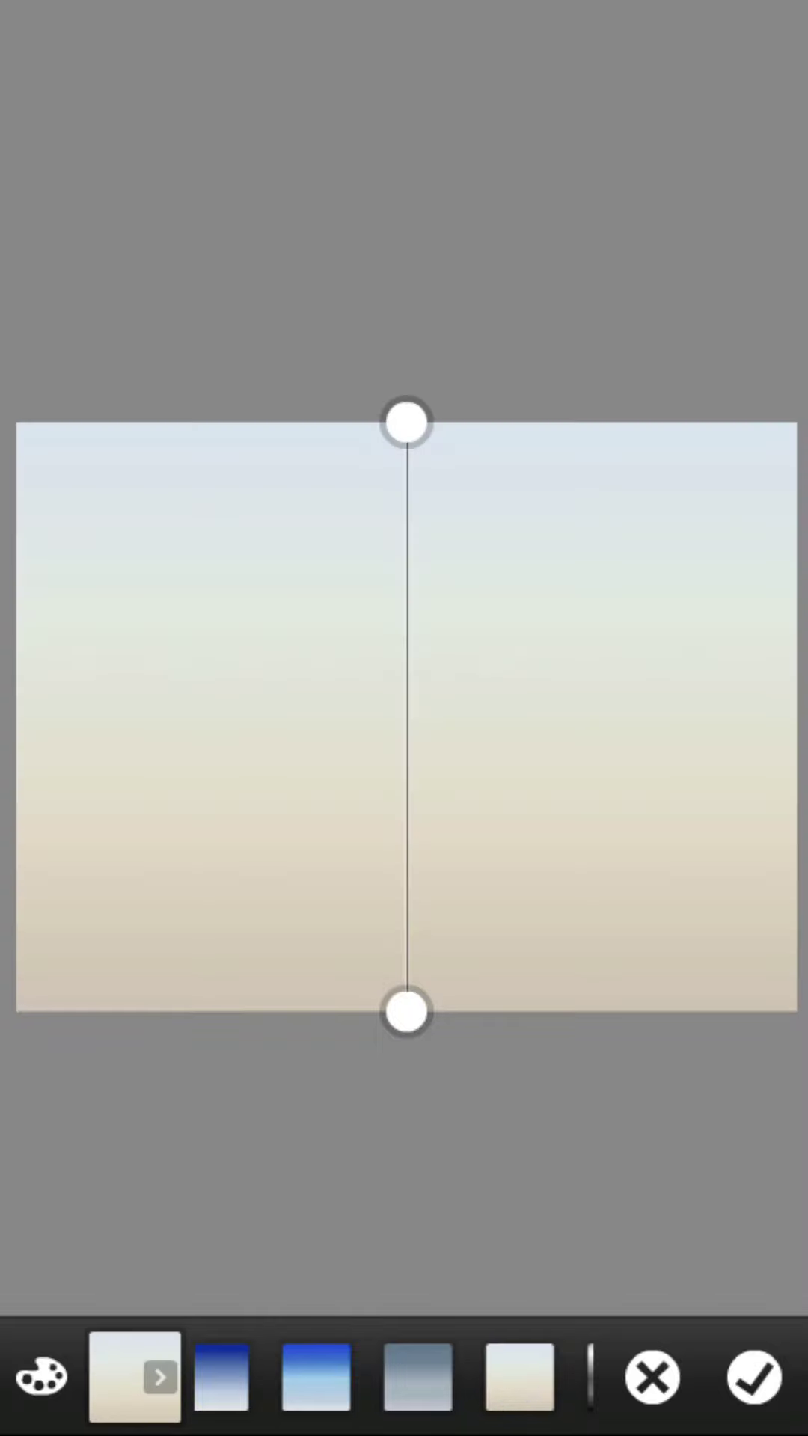
mouse_move(519, 1385)
left_mouse_down()
mouse_move(395, 1395)
mouse_move(330, 1411)
left_mouse_up()
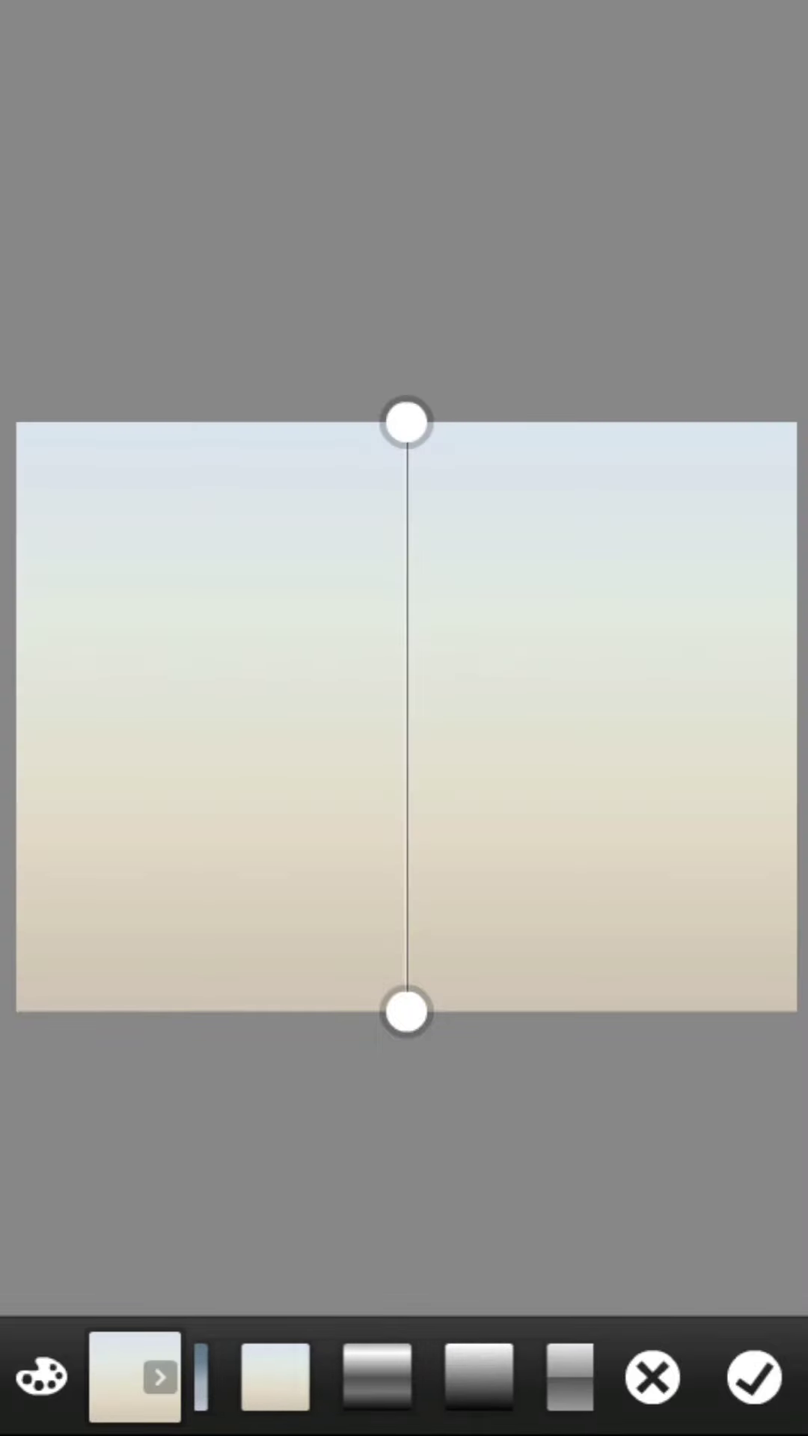
left_click(355, 1383)
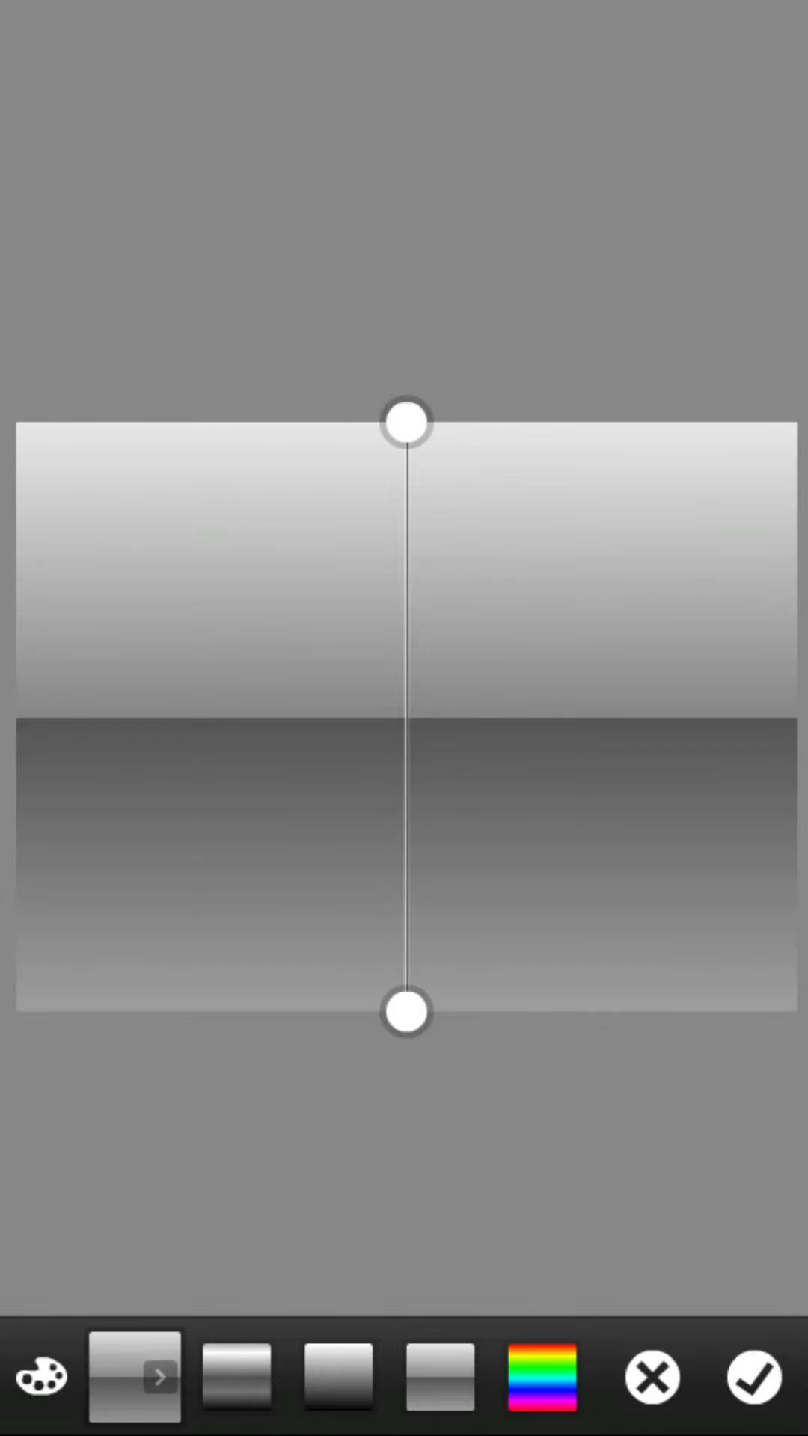
left_click(536, 1387)
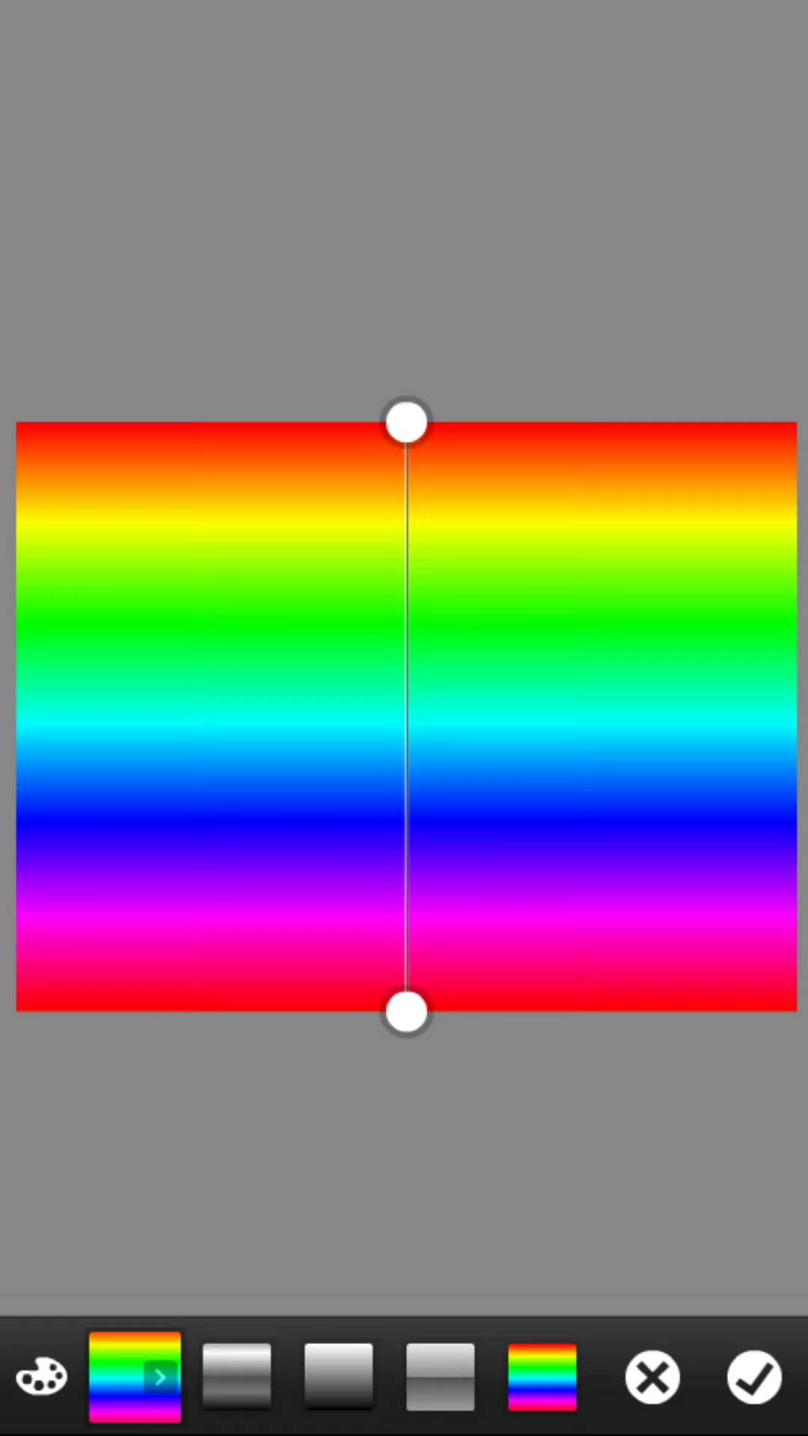
left_click_drag(341, 1361, 500, 1383)
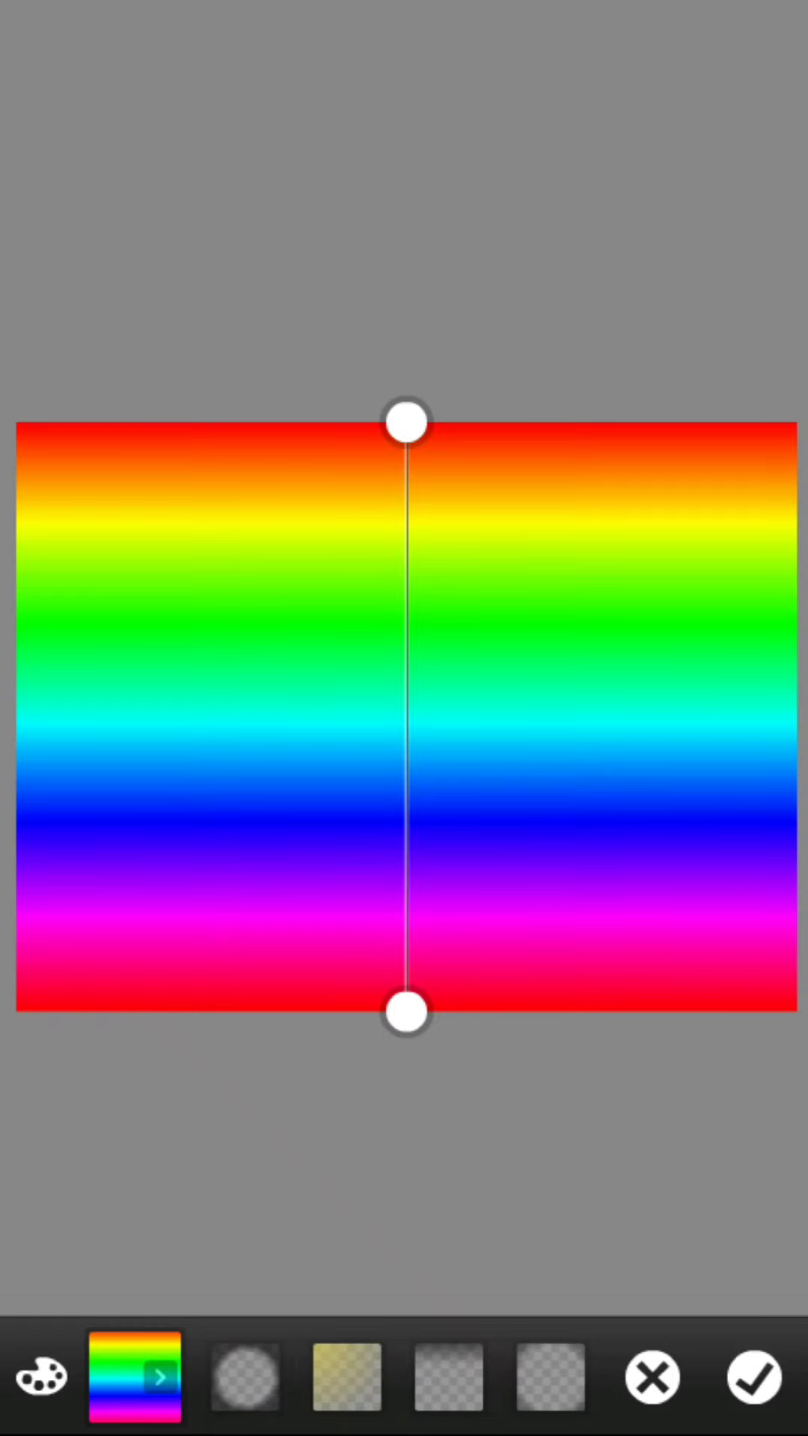
left_click_drag(496, 1378, 281, 1377)
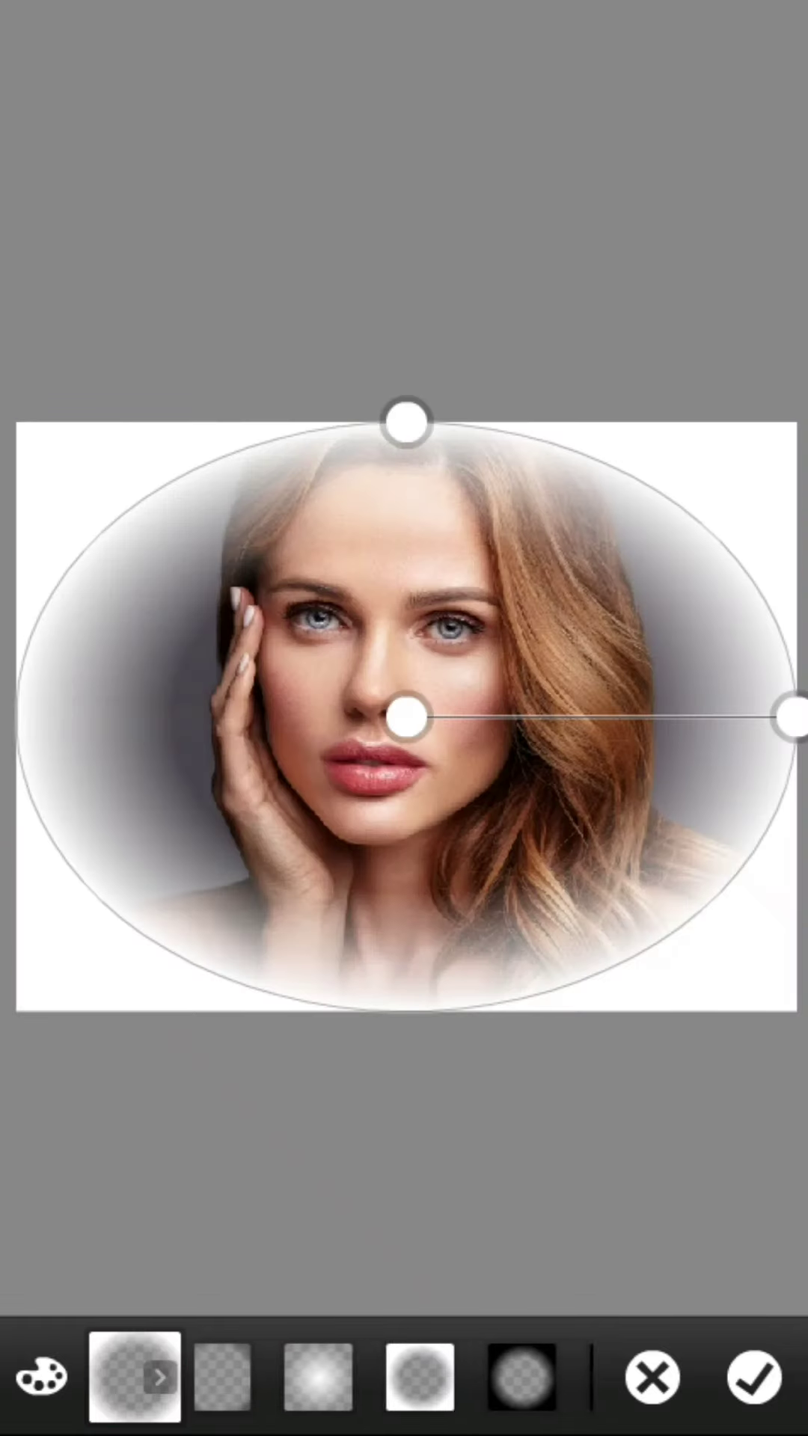
Switch to the black radial vignette preset and show its gradient colour stops
left_click(516, 1379)
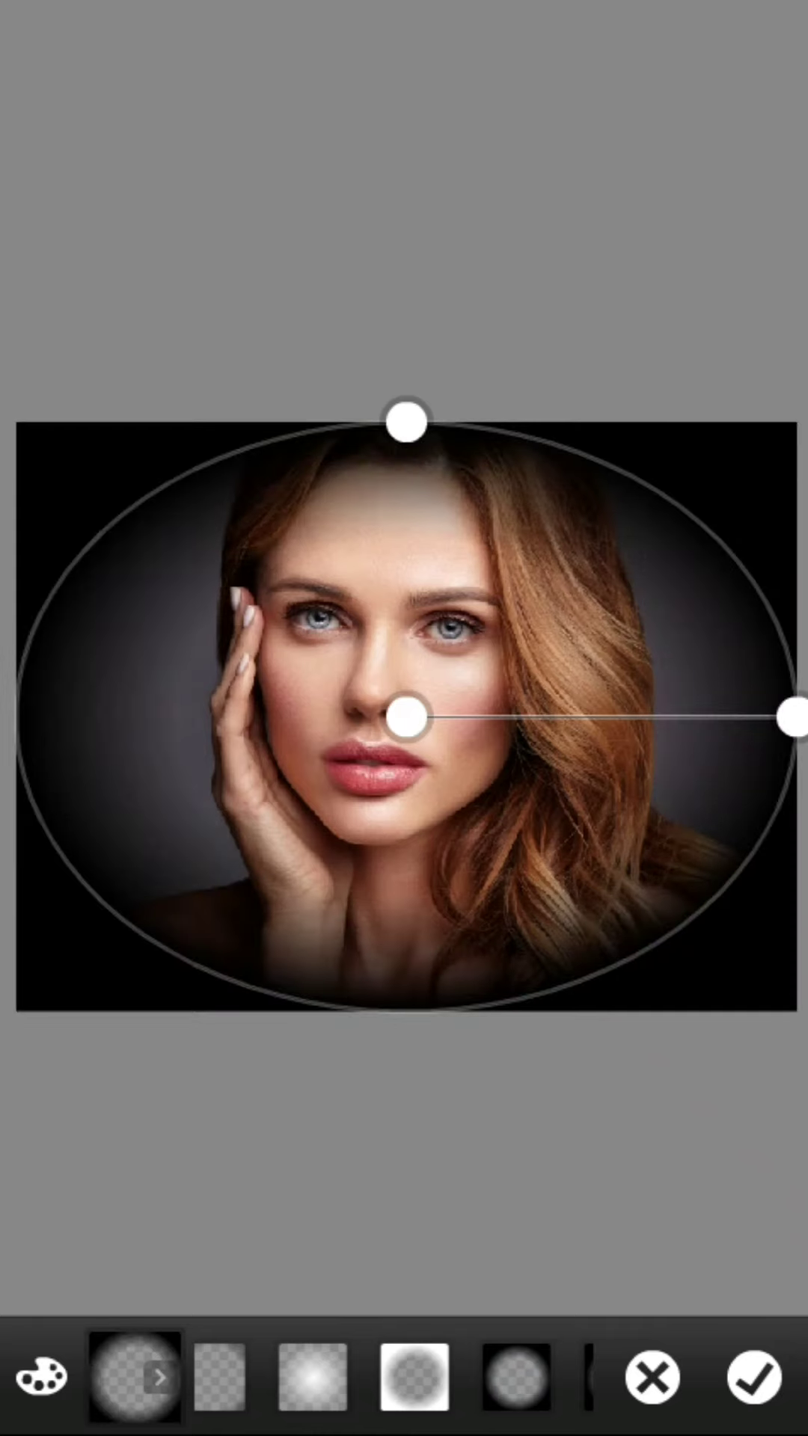
left_click(40, 1378)
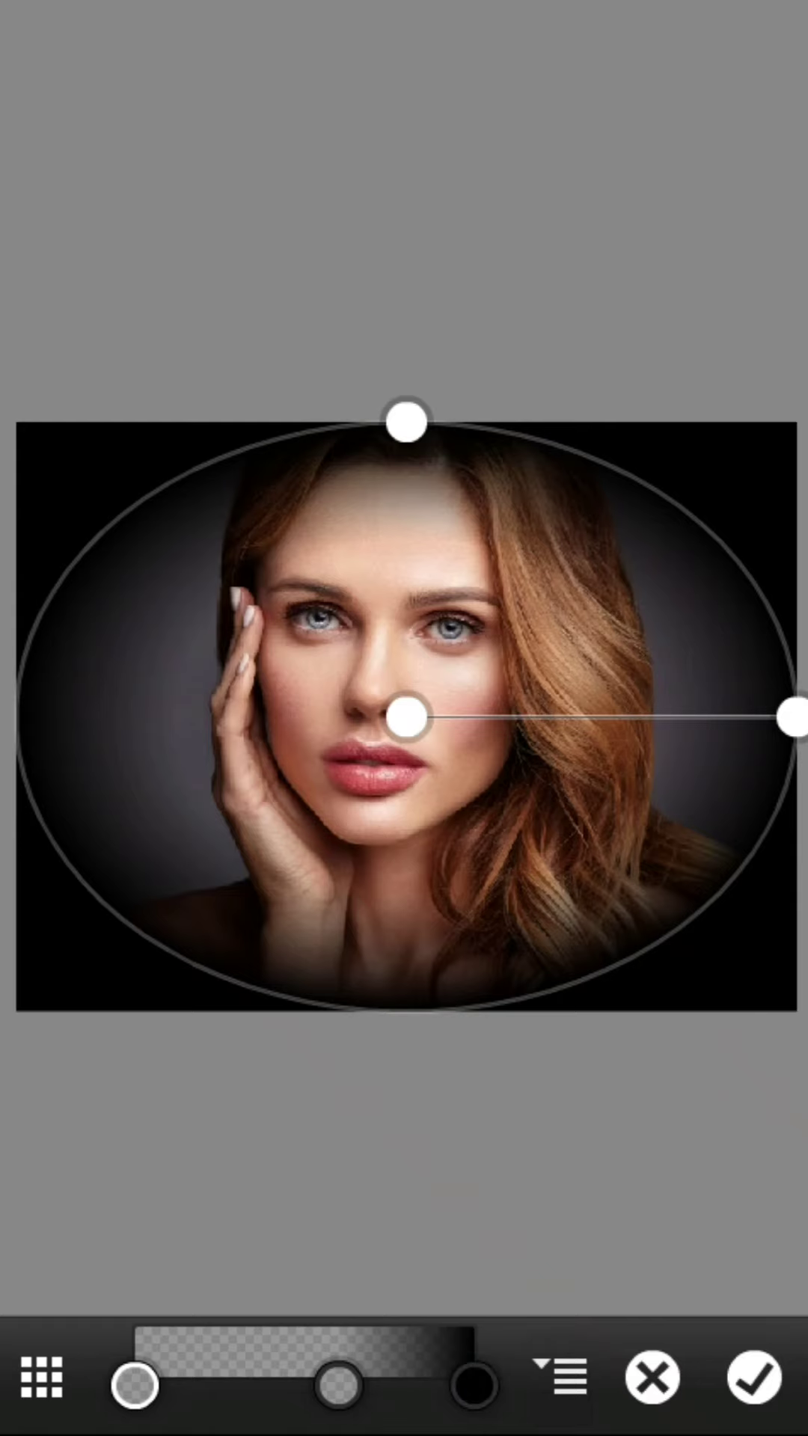
Set the outer gradient stop to cyan and apply the vignette to the portrait
left_click(474, 1386)
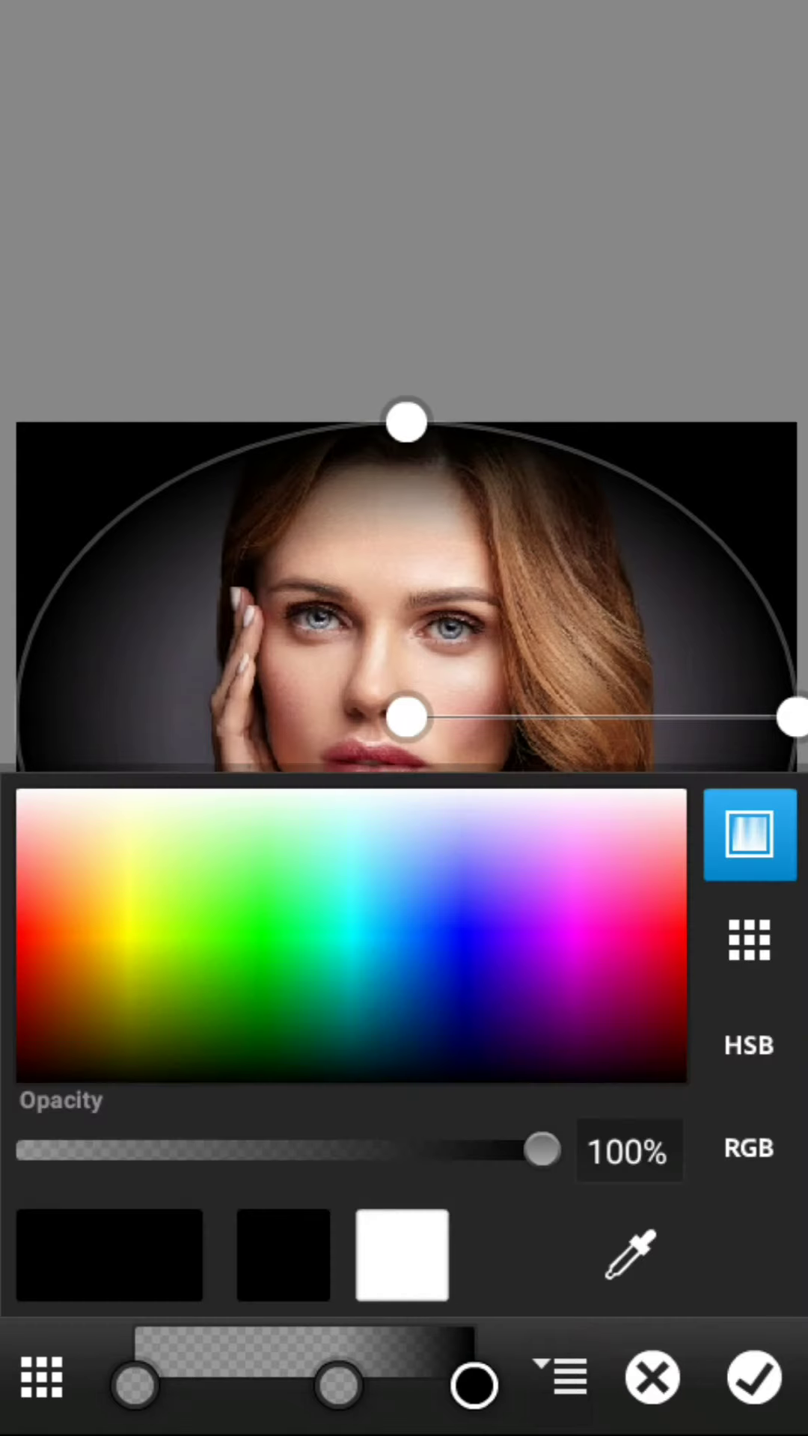
left_click(349, 936)
left_click(348, 935)
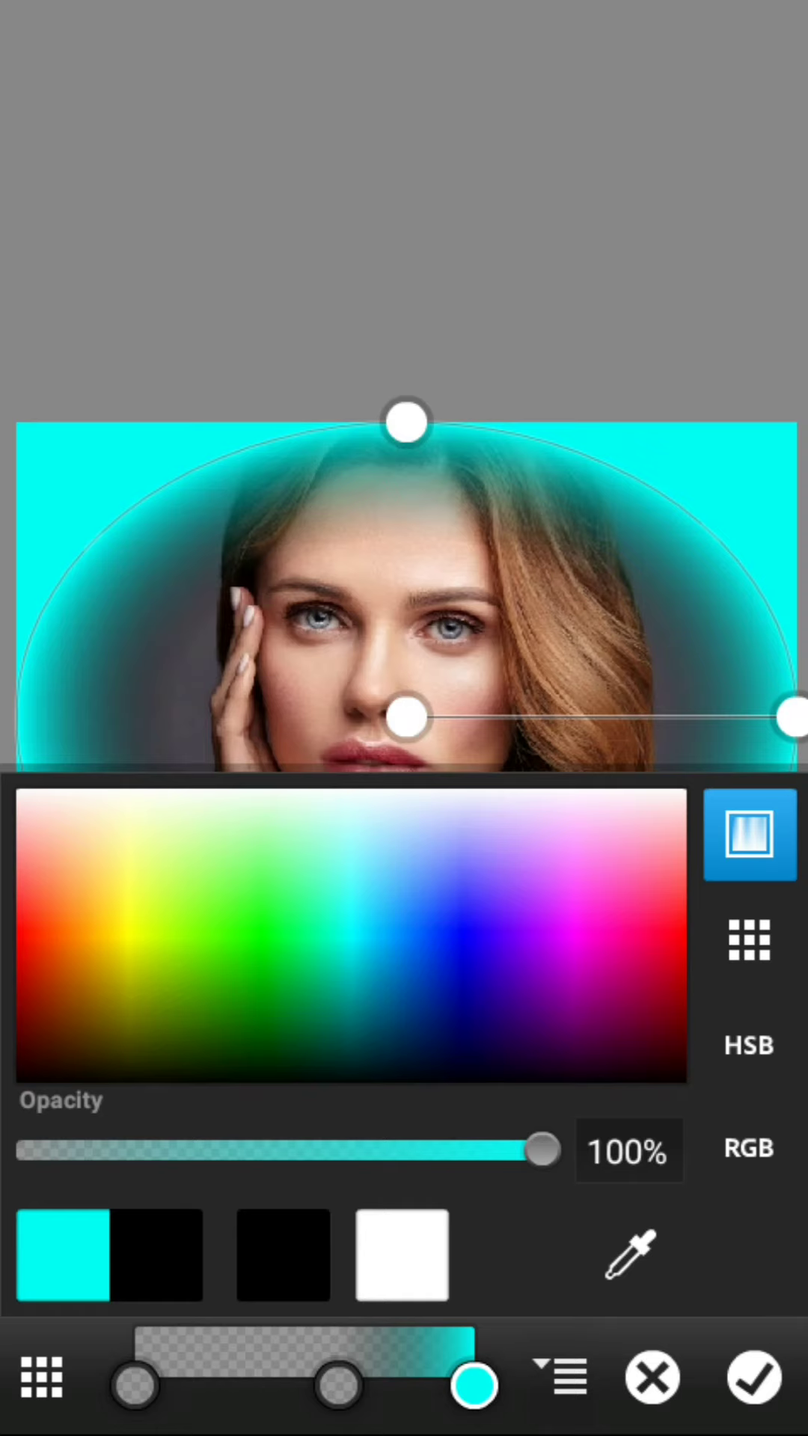
left_click(754, 1377)
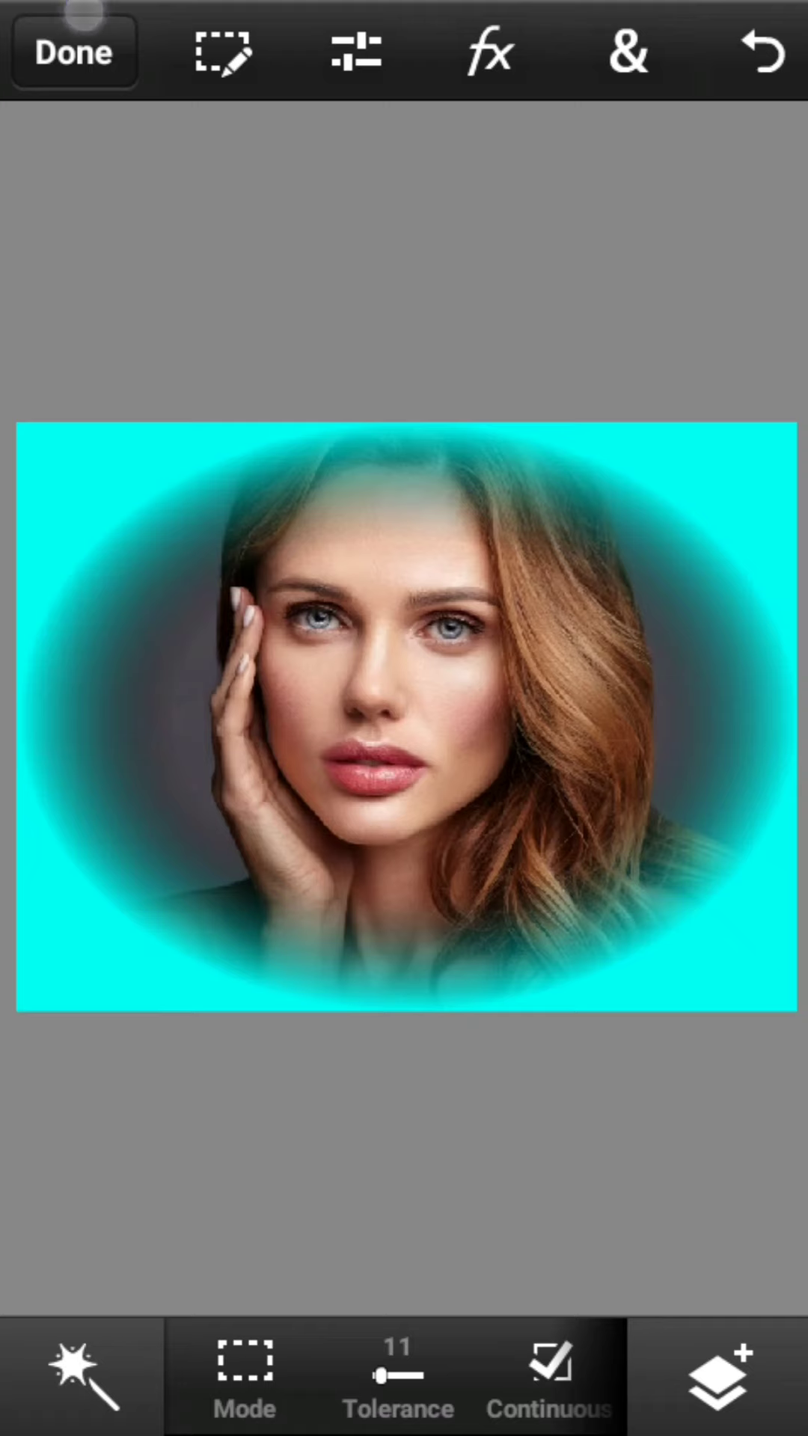
Finish editing and save the cyan-vignette portrait as the Untitled project
left_click(73, 52)
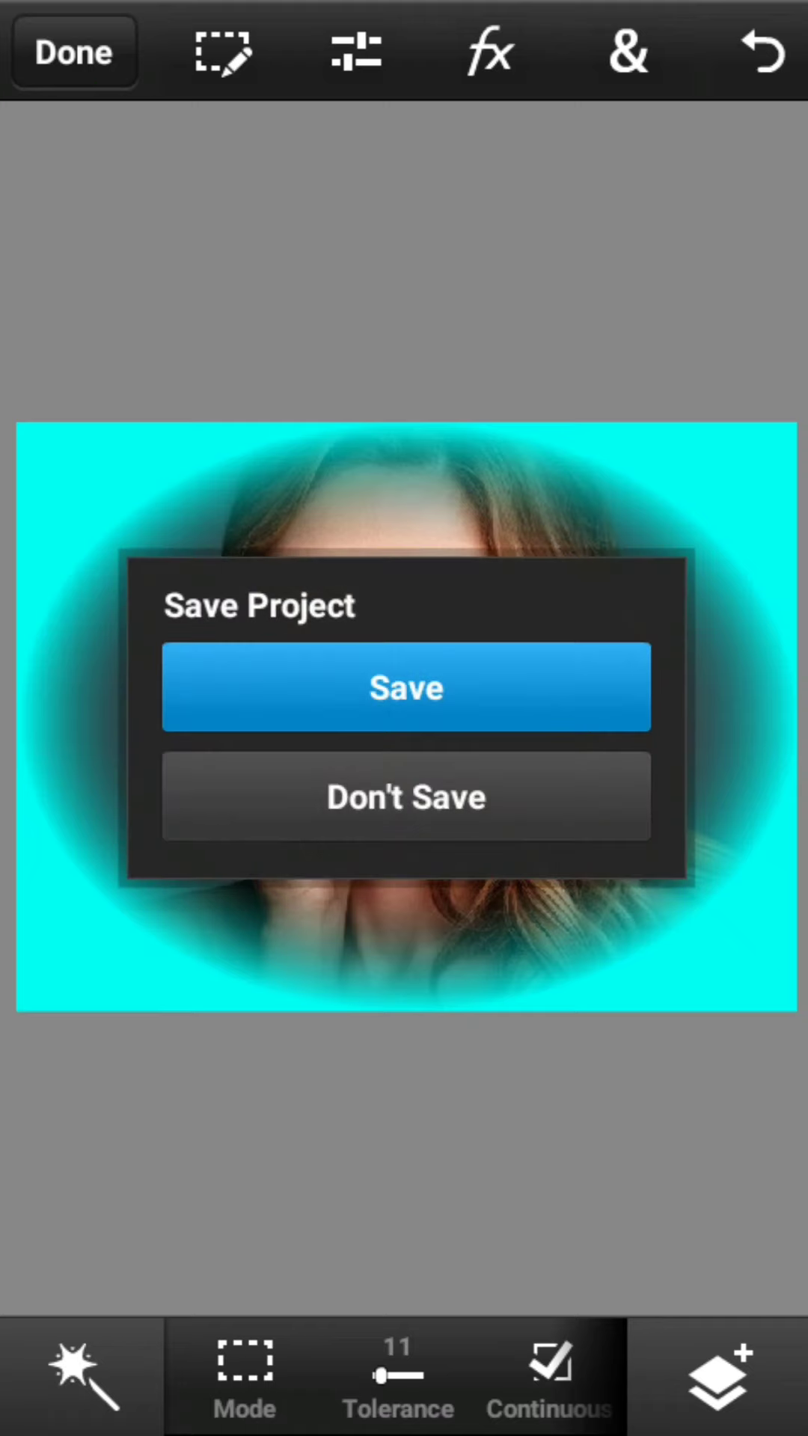
left_click(546, 651)
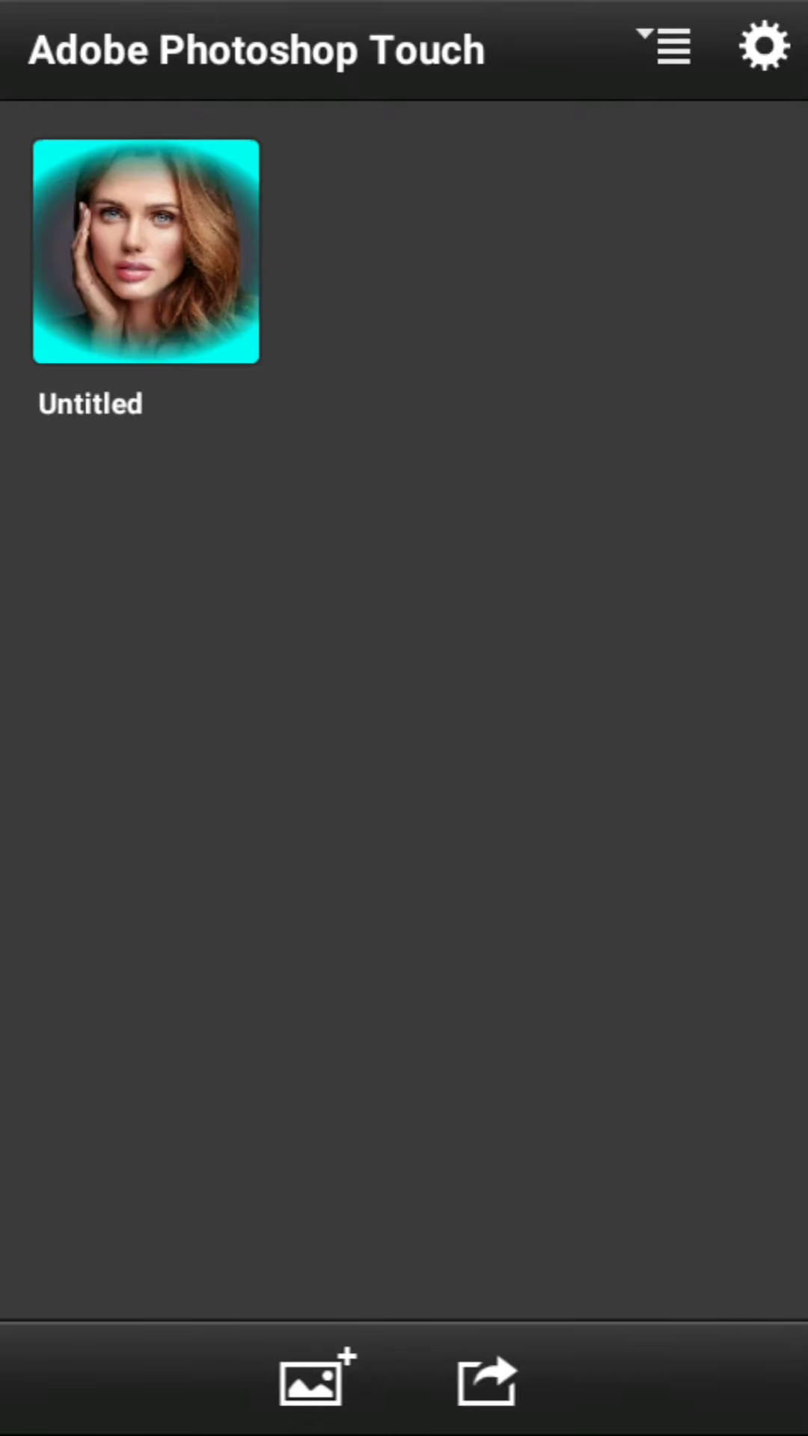
Reopen the saved Untitled cyan-vignette project from the gallery
left_click(146, 280)
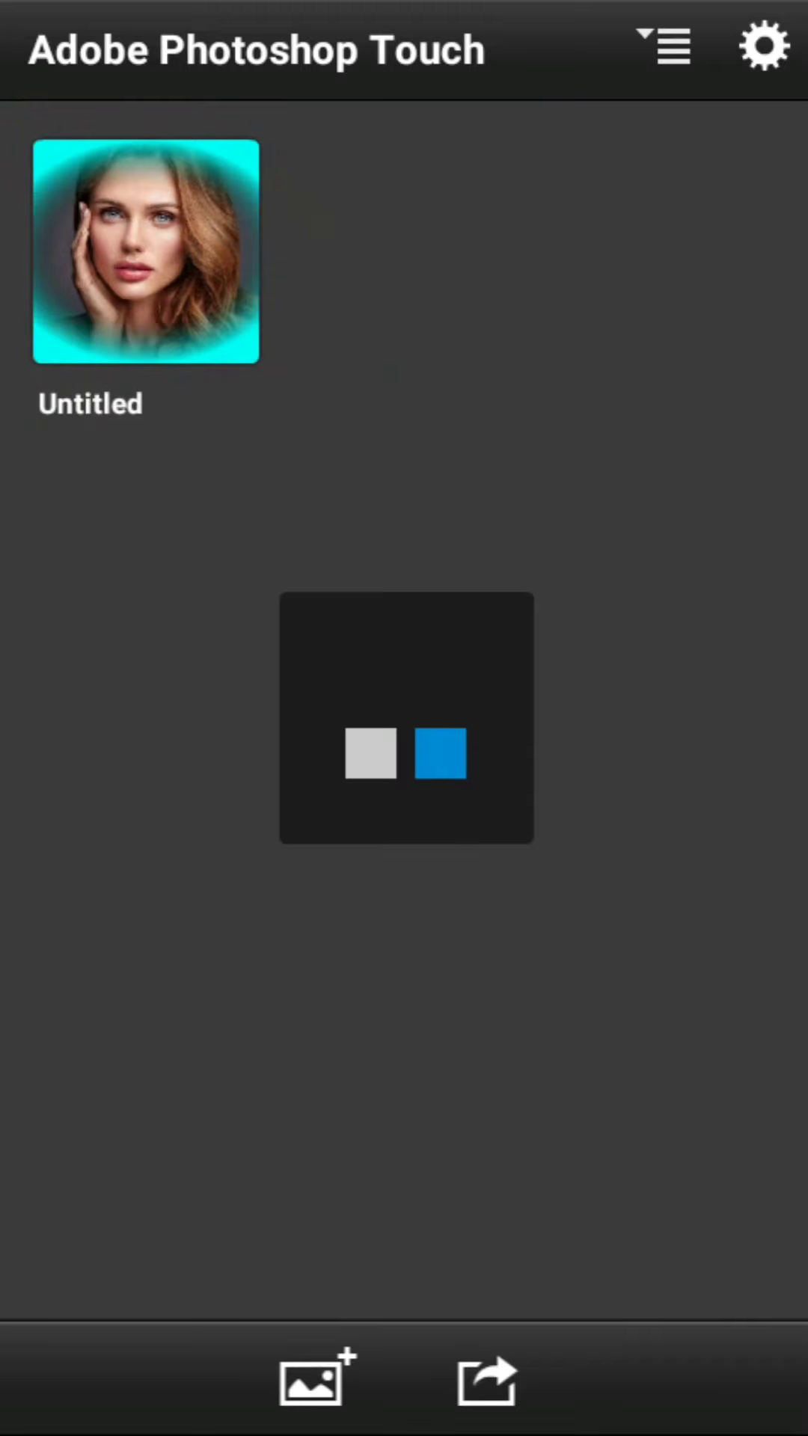